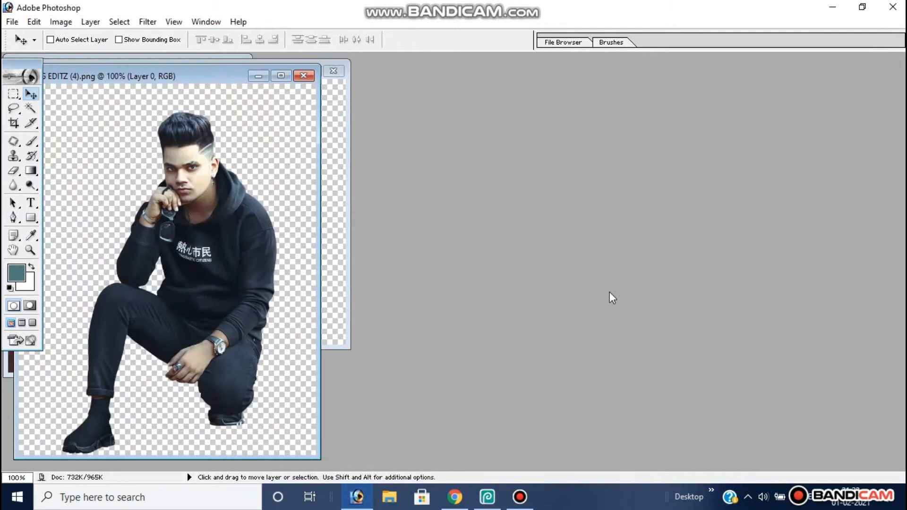
Arrange the open images side by side, moving the shadow and man cut-out windows aside and enlarging the forest picture's window
click(143, 59)
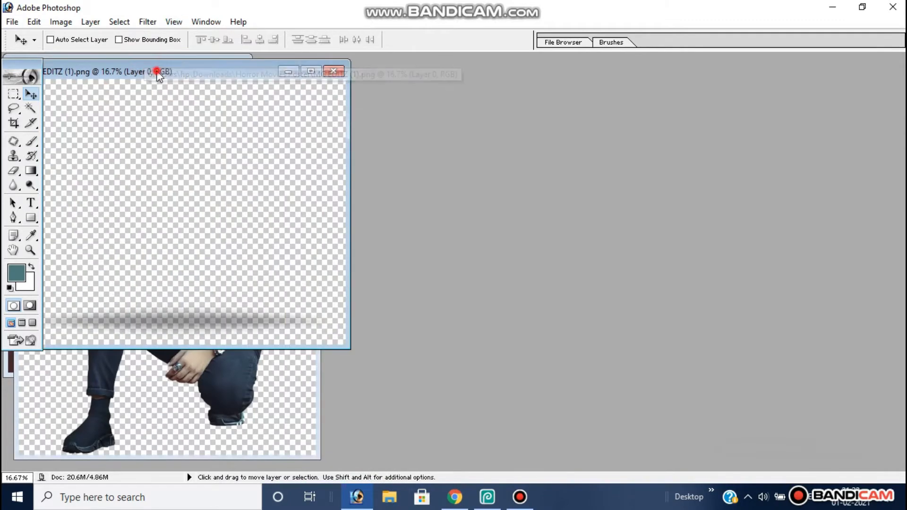
drag(229, 73, 336, 75)
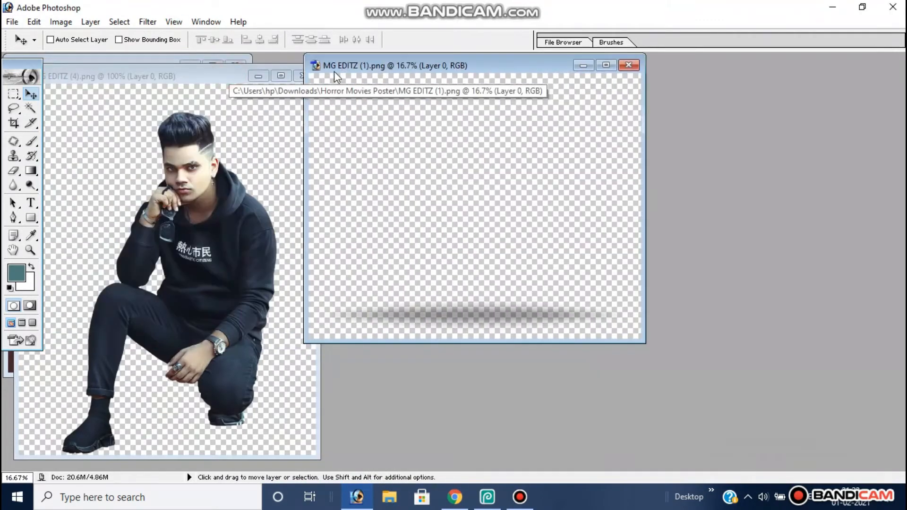
click(202, 76)
drag(202, 75, 573, 60)
click(215, 257)
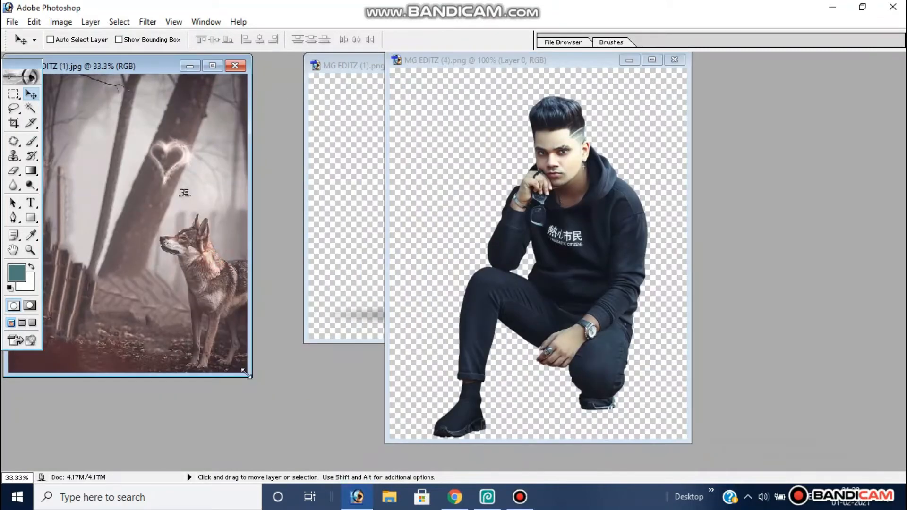
drag(252, 376, 377, 459)
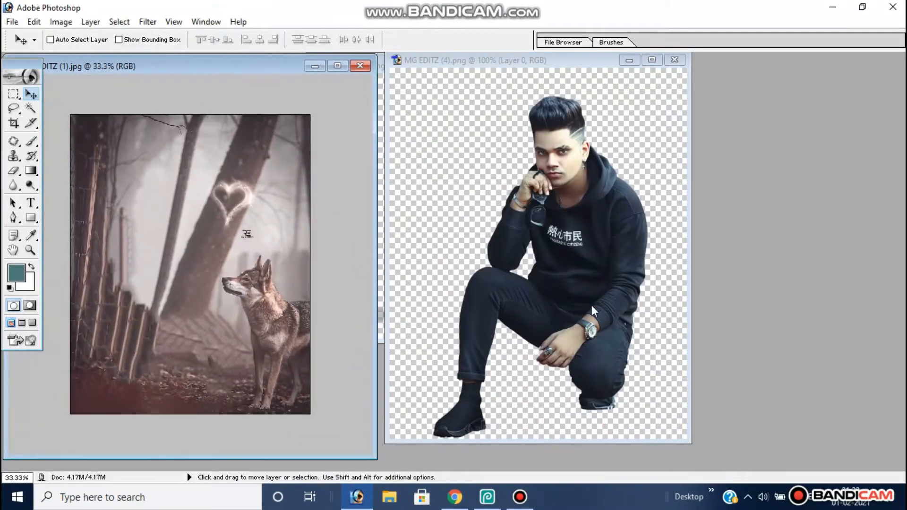
Copy the crouching man cut-out into the forest image and place it beside the wolf
click(548, 264)
drag(548, 264, 235, 326)
drag(172, 319, 171, 317)
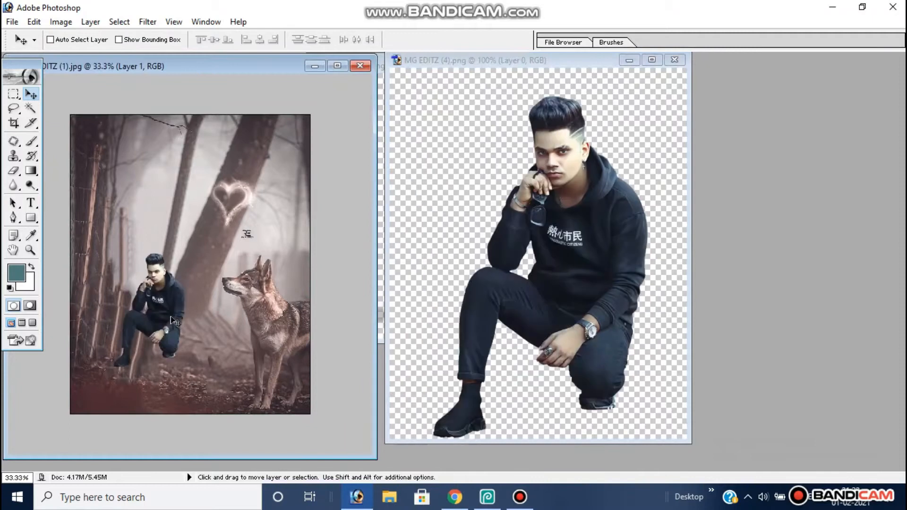
Scale the man proportionally to 185.4% and position him with his feet near the forest image's lower edge
key(ctrl+t)
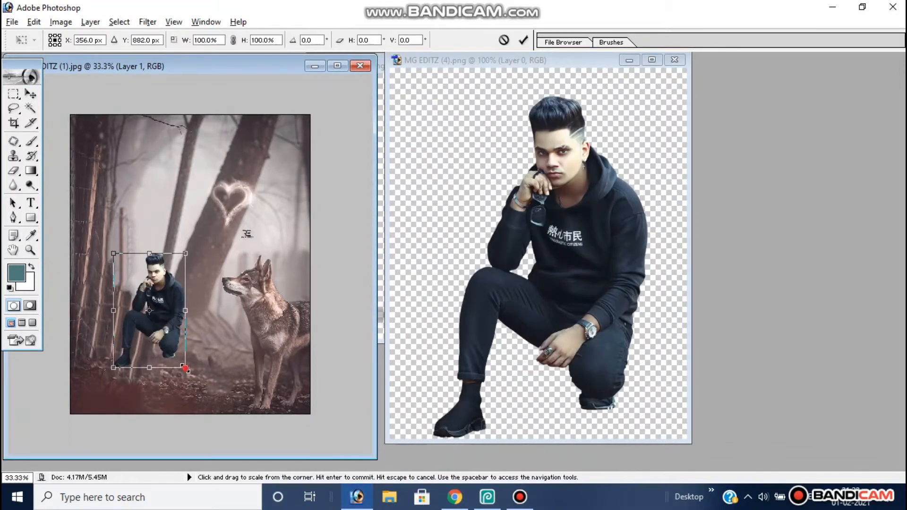
drag(185, 368, 216, 415)
mouse_move(185, 378)
mouse_down()
mouse_move(195, 372)
mouse_move(175, 367)
mouse_up()
key(Up)
key(Up)
key(Up)
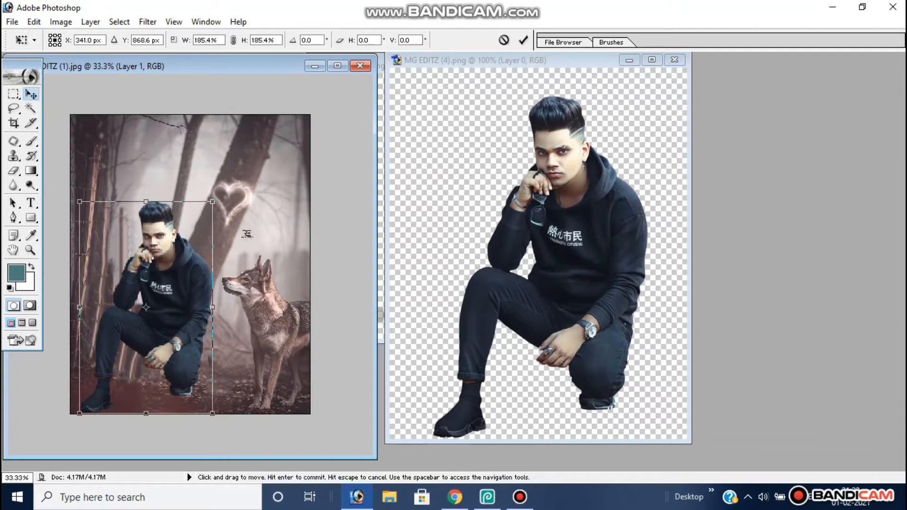
key(Return)
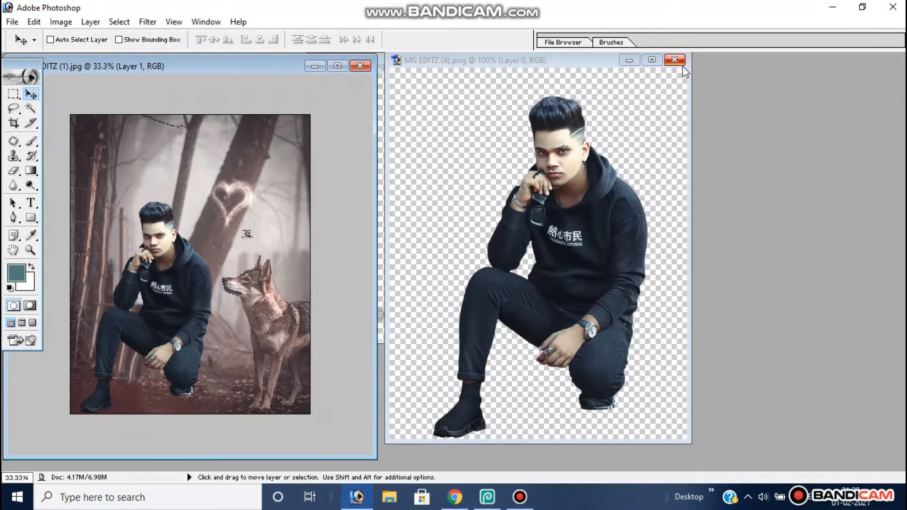
Close the man cut-out's source image and nudge the man slightly toward the wolf in the forest picture
click(680, 62)
drag(201, 237, 192, 239)
key(shift+Right)
key(shift+Right)
key(shift+Right)
key(shift+Right)
key(shift+Right)
key(shift+Right)
key(shift+Right)
key(shift+Right)
key(shift+Right)
key(shift+Right)
key(shift+Left)
key(shift+Left)
key(shift+Left)
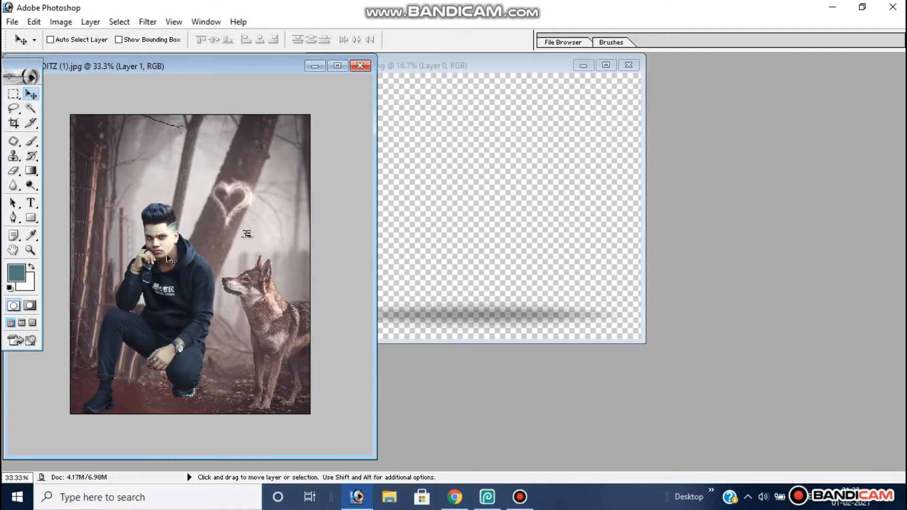
Flip the man layer horizontally with Free Transform
key(ctrl+t)
right_click(168, 258)
click(230, 410)
key(Return)
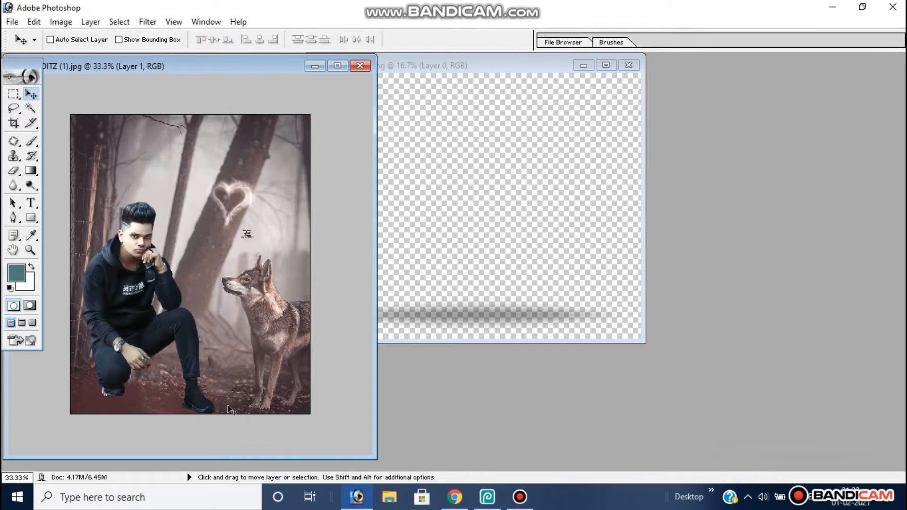
Select the forest's Background layer, strengthen its contrast and neutralise its colour cast
right_click(239, 229)
click(255, 237)
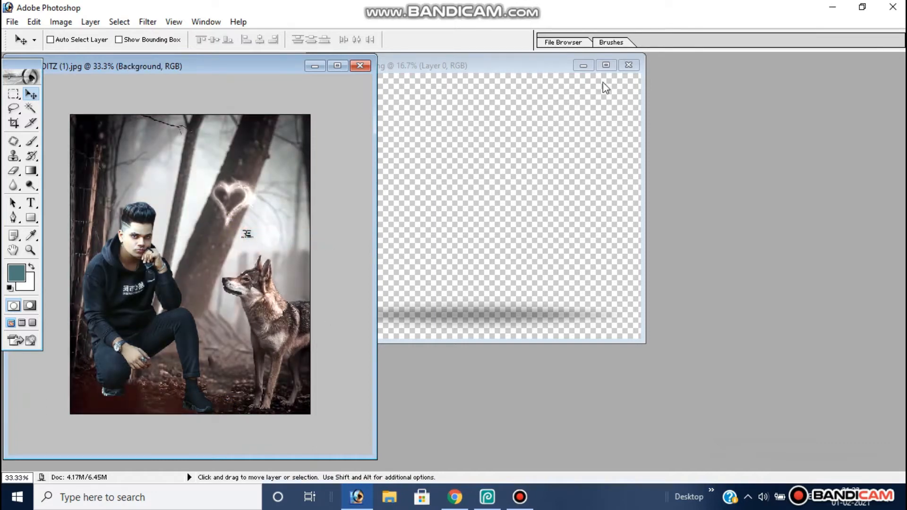
Copy the soft ground shadow from MG EDITZ (1).png into the forest image and lower it toward the man's feet
click(551, 234)
drag(556, 316, 198, 378)
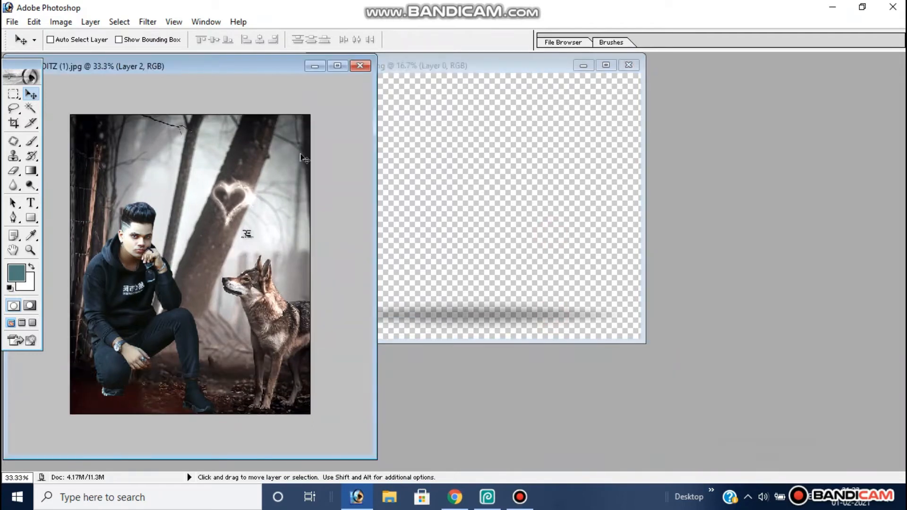
click(337, 66)
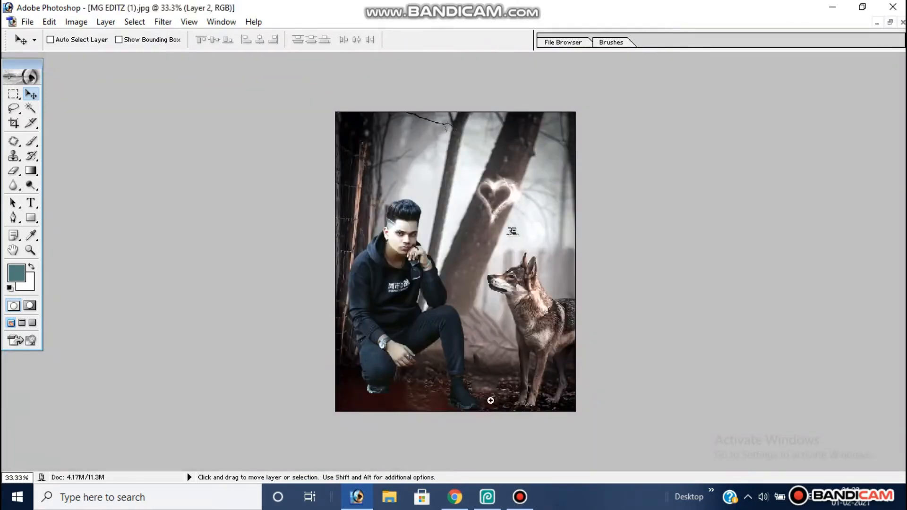
key(ctrl+plus)
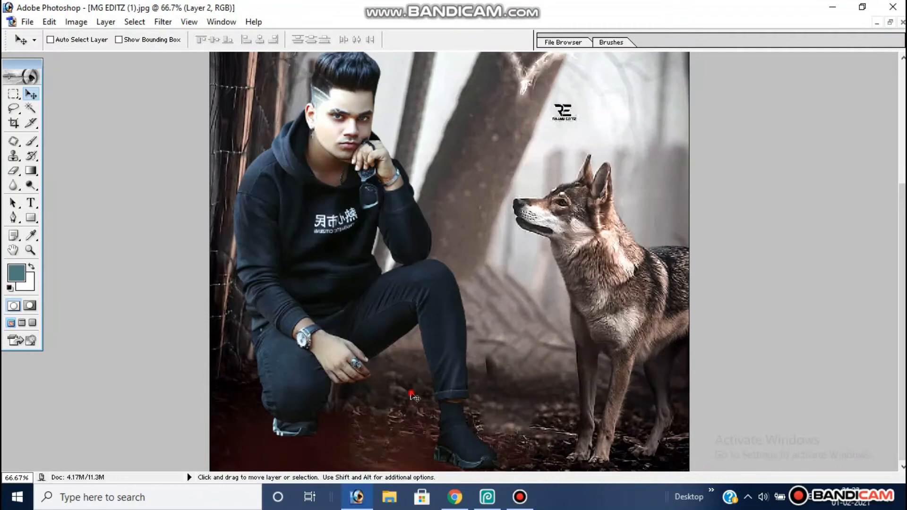
drag(411, 396, 394, 441)
Rotate the shadow 15°, scale it to 18.2% and move it under the man's feet
key(ctrl+t)
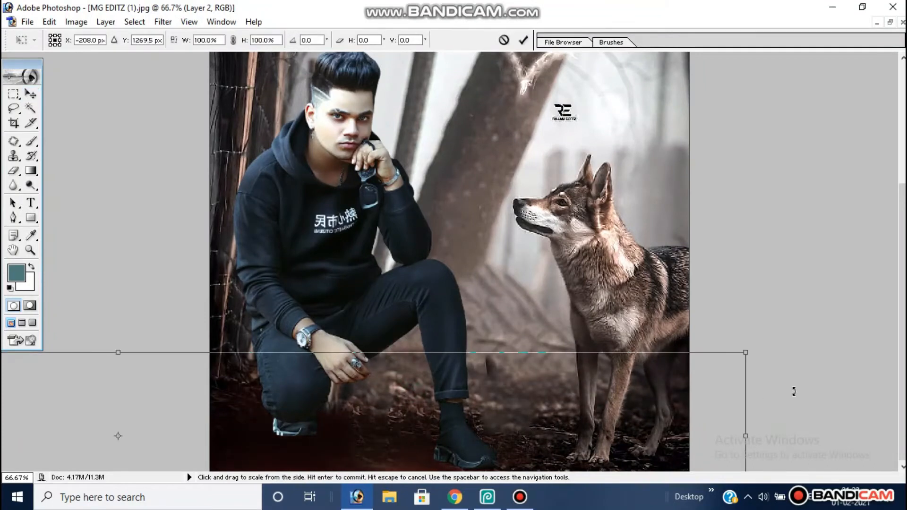
drag(792, 390, 765, 484)
drag(316, 438, 496, 259)
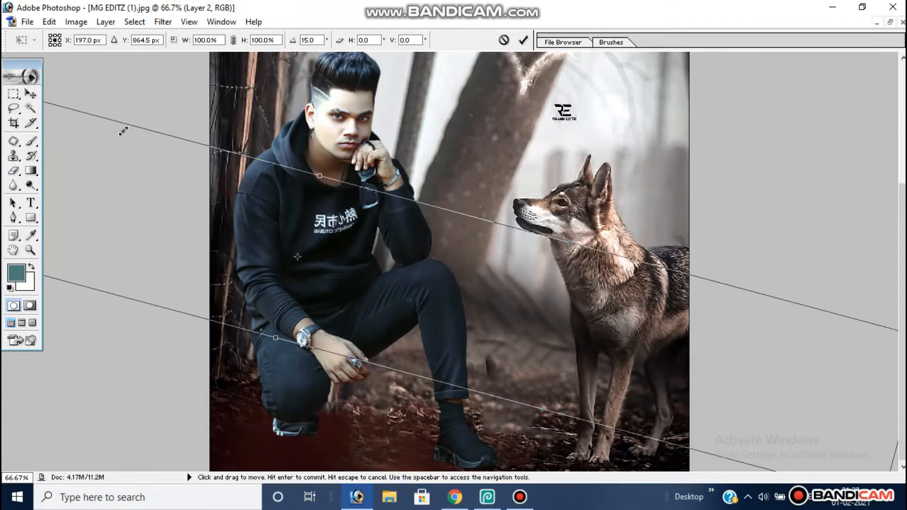
drag(710, 325, 541, 325)
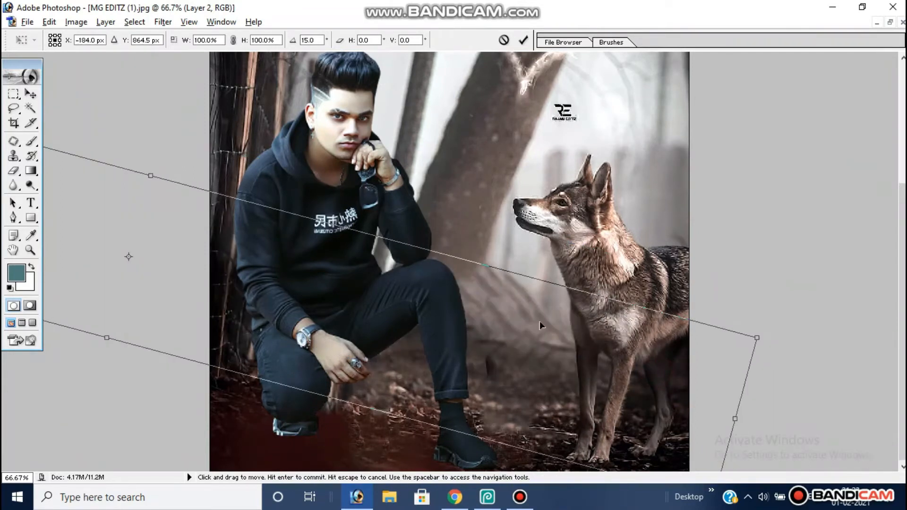
drag(757, 337, 466, 301)
drag(431, 374, 163, 257)
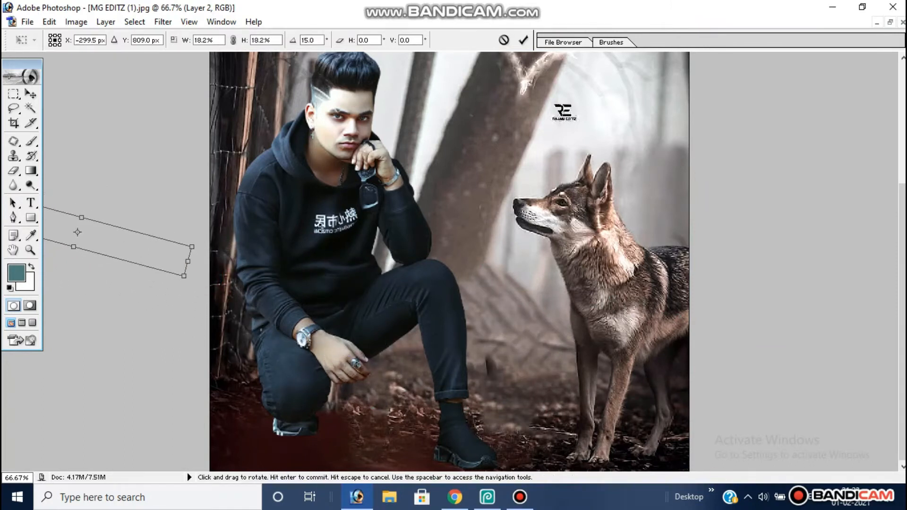
drag(132, 246, 356, 470)
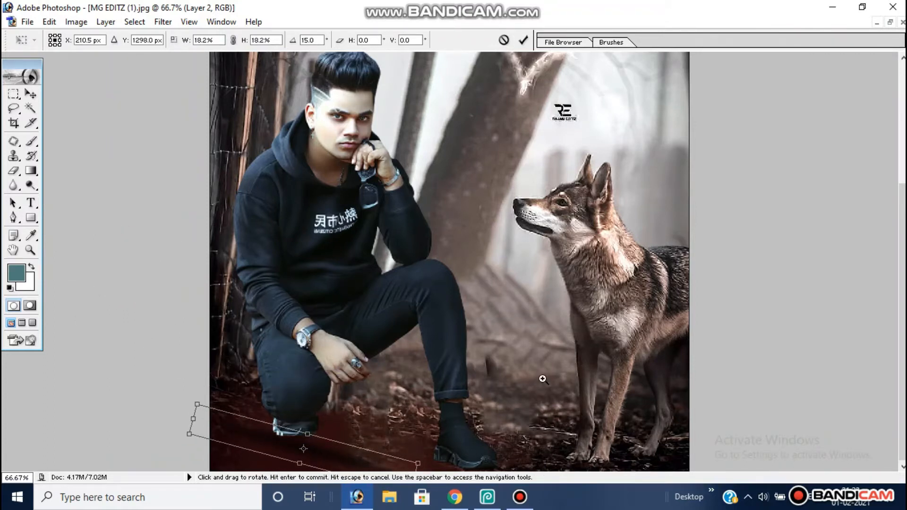
Rotate the shadow to 41°, stretch its height to 42.6% and reposition it below the man's rear foot
key(ctrl+minus)
key(ctrl+minus)
drag(461, 428, 437, 461)
drag(411, 398, 428, 435)
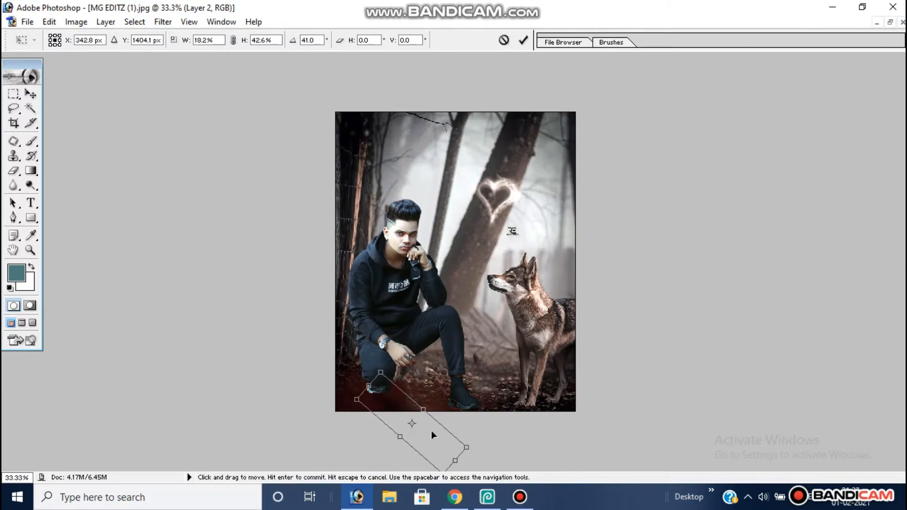
key(Return)
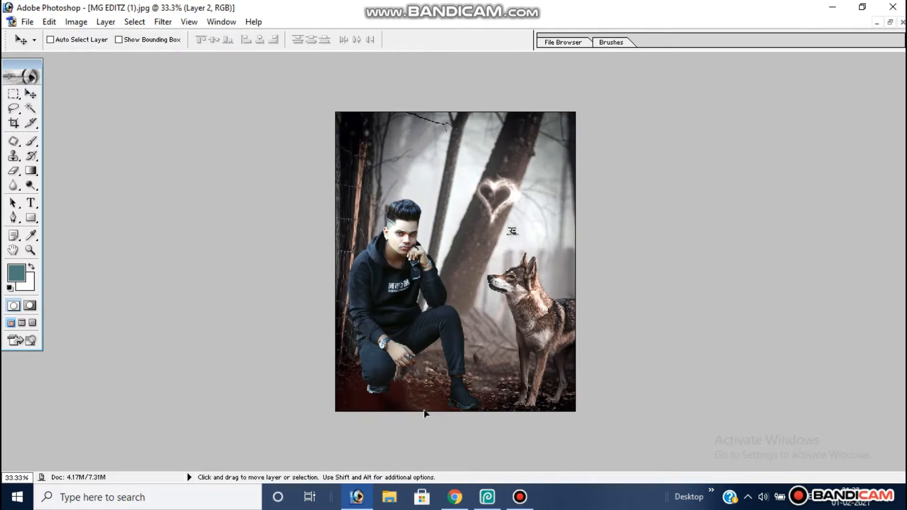
Transform the shadow layer again, stretching it outward and shifting it slightly lower beneath the man
key(ctrl+t)
drag(463, 416, 484, 420)
mouse_move(369, 423)
mouse_down()
mouse_move(353, 425)
mouse_move(364, 424)
mouse_move(354, 434)
mouse_up()
drag(421, 428, 429, 433)
double_click(431, 434)
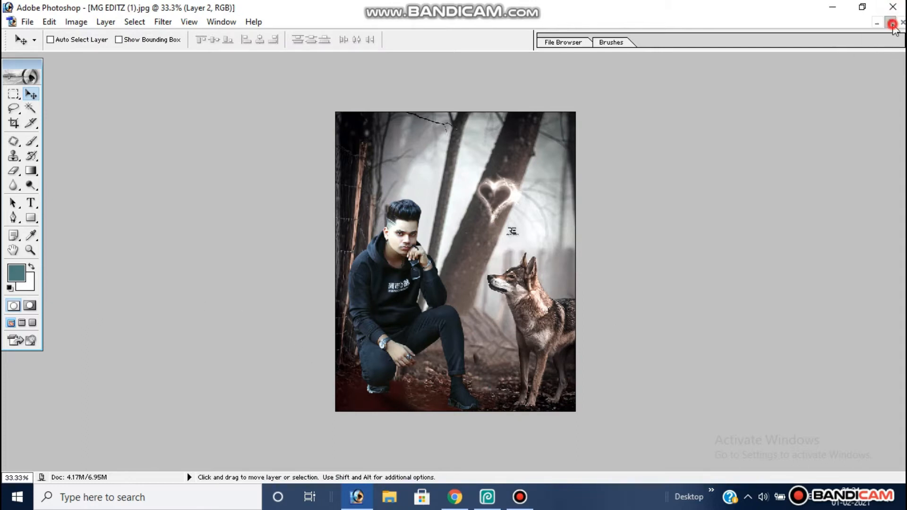
Return to the shadow source image and scale its shadow down to 33.5%
click(891, 23)
click(541, 298)
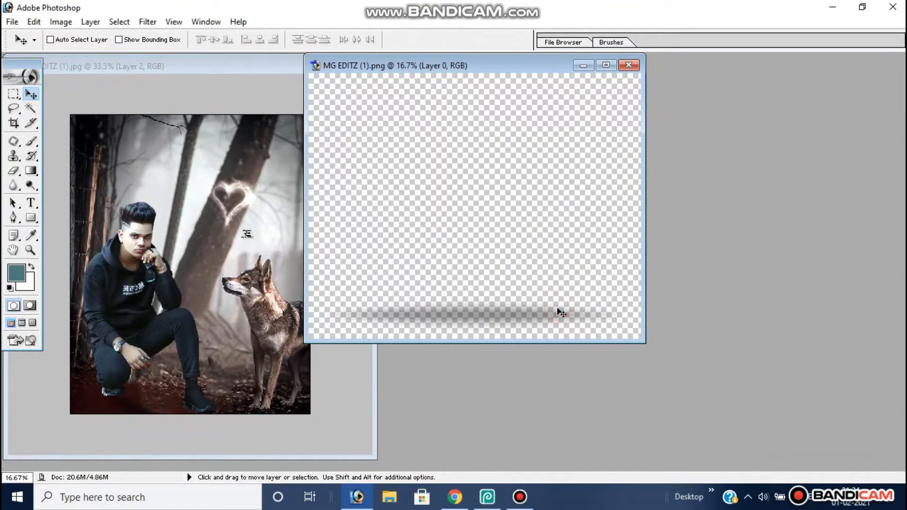
key(ctrl+t)
drag(630, 292, 528, 331)
click(508, 305)
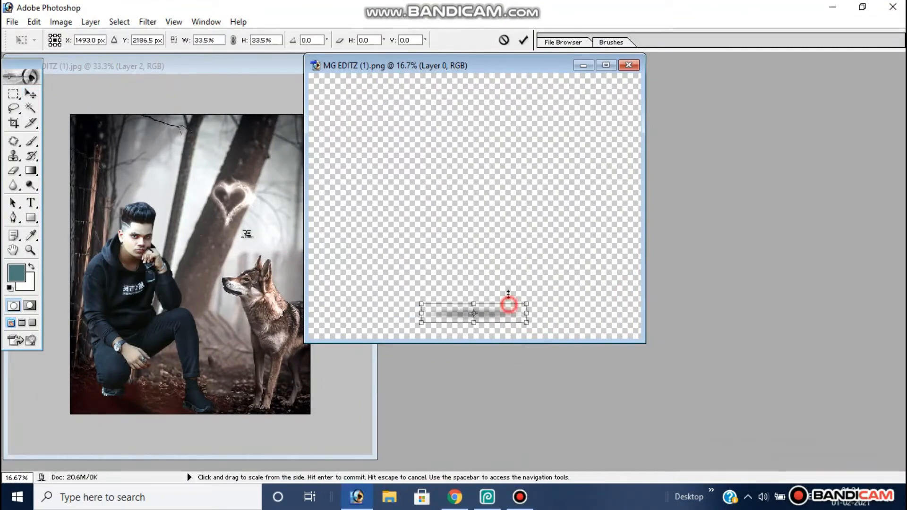
key(Return)
Copy the reduced shadow into the forest image, rotate it 45° and scale it to 36.1%
drag(463, 320, 272, 133)
click(337, 66)
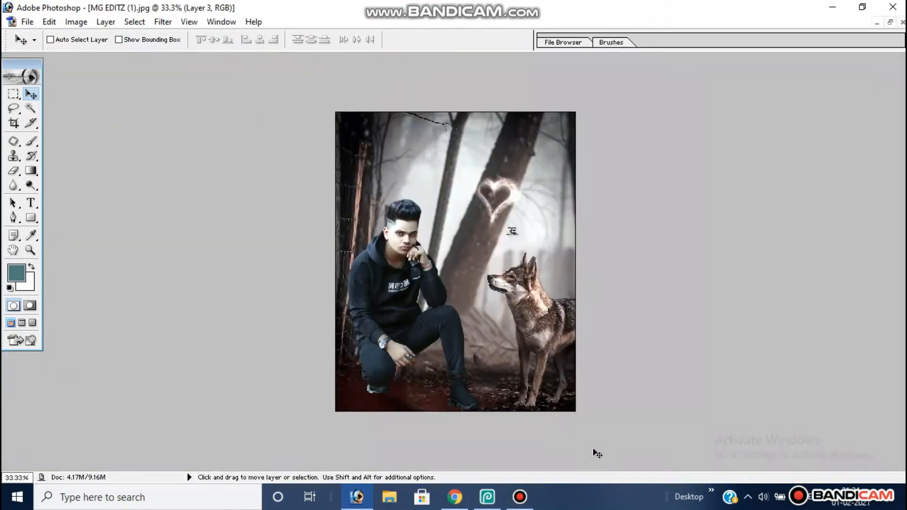
key(ctrl+t)
drag(596, 402, 502, 462)
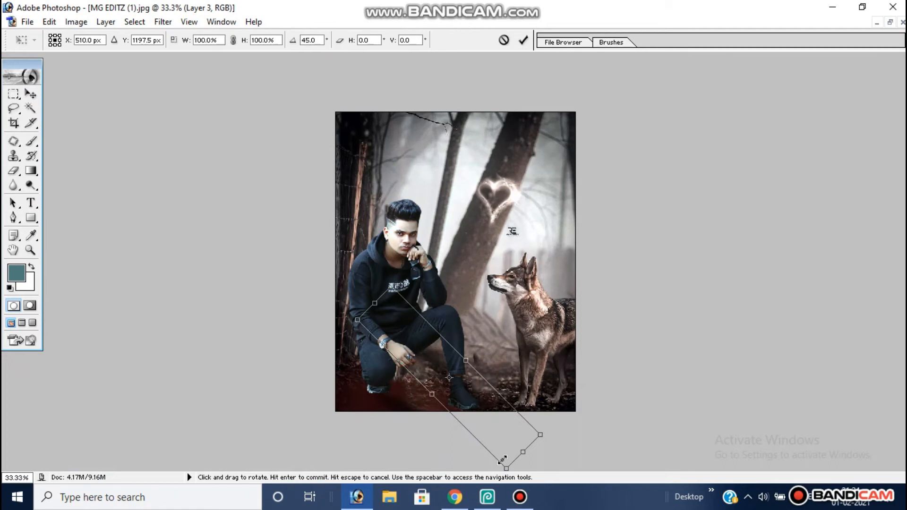
drag(540, 435, 482, 399)
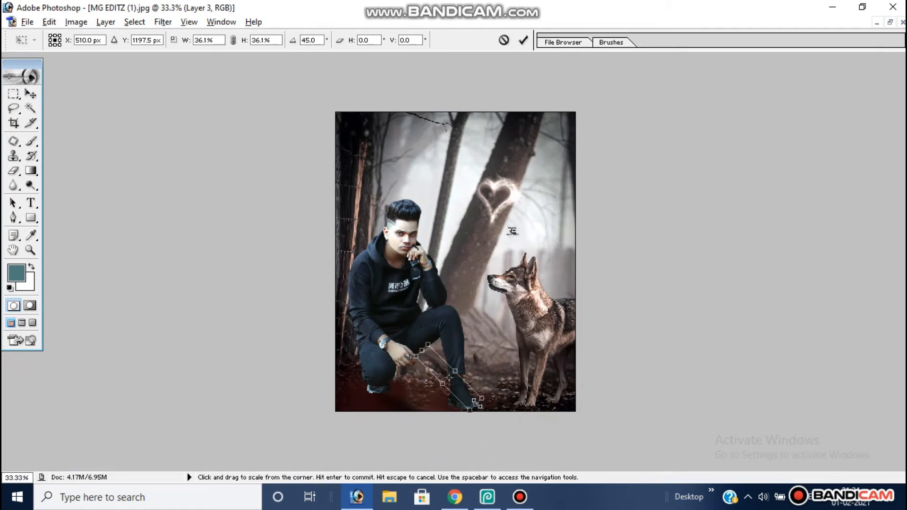
Rotate the second shadow to 18.8° and place it under the man's front shoe
key(ctrl+space)
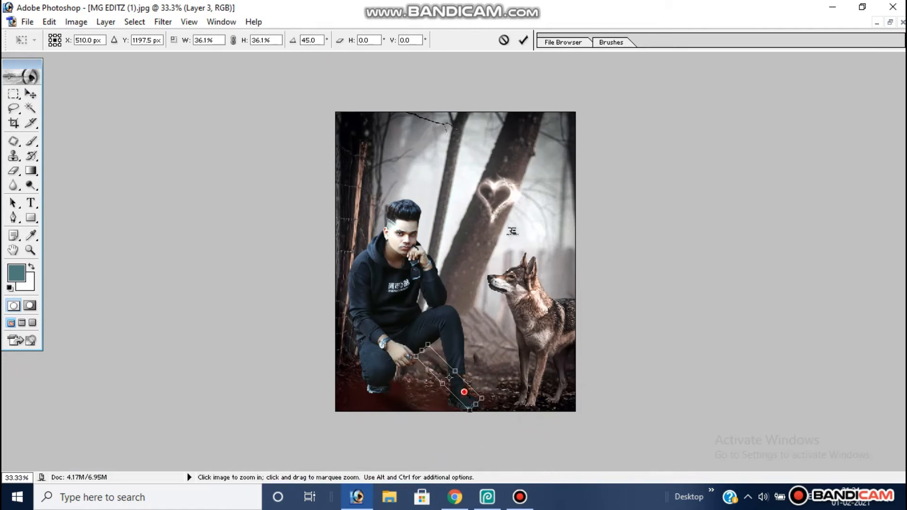
click(459, 387)
drag(459, 449, 481, 508)
drag(511, 462, 529, 427)
key(Right)
key(Down)
key(Down)
key(Down)
key(Down)
key(Down)
key(Down)
key(Down)
key(Down)
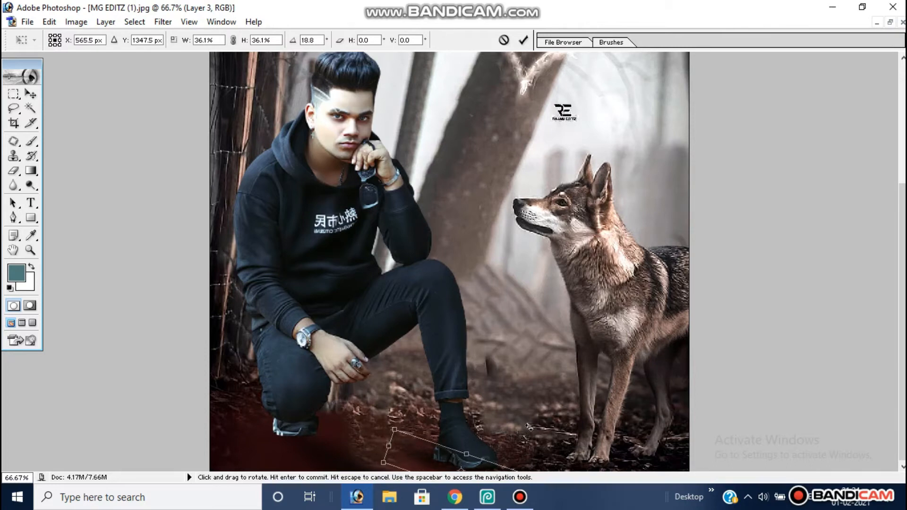
key(Return)
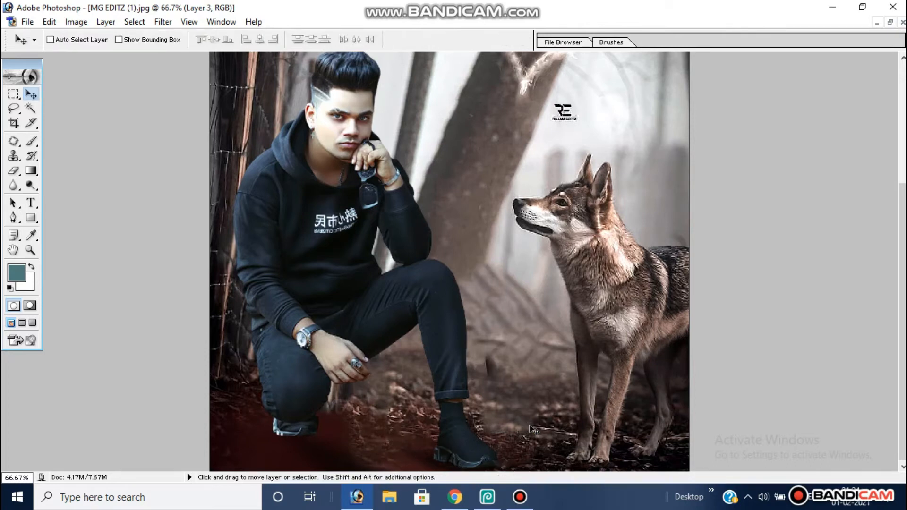
Restore the forest image to its own window and close the shadow source image
alt+click(522, 408)
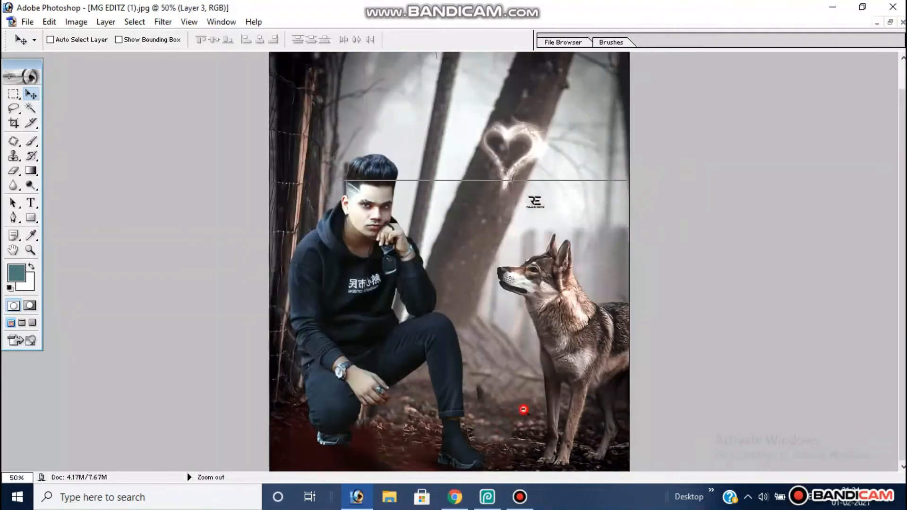
alt+click(525, 397)
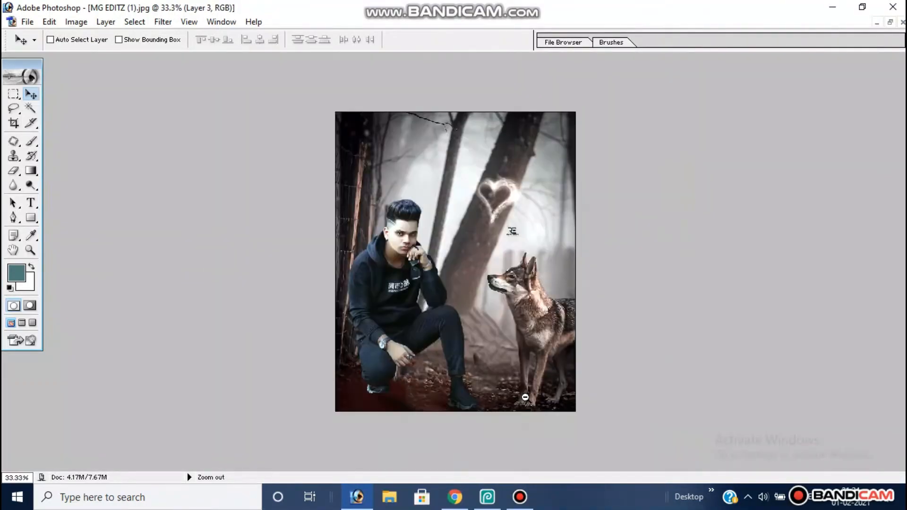
click(890, 24)
click(628, 64)
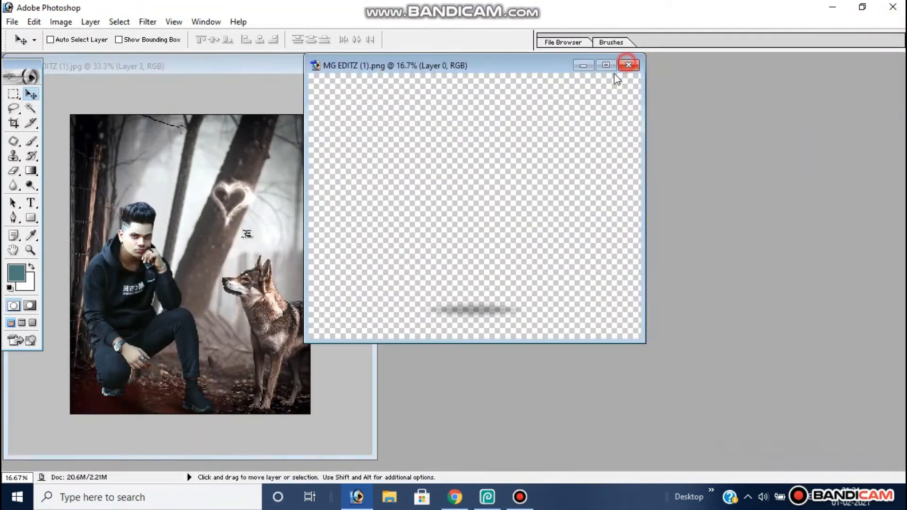
click(461, 195)
Try to open MG EDITZ (2) from the Horror Movies Poster folder
double_click(510, 204)
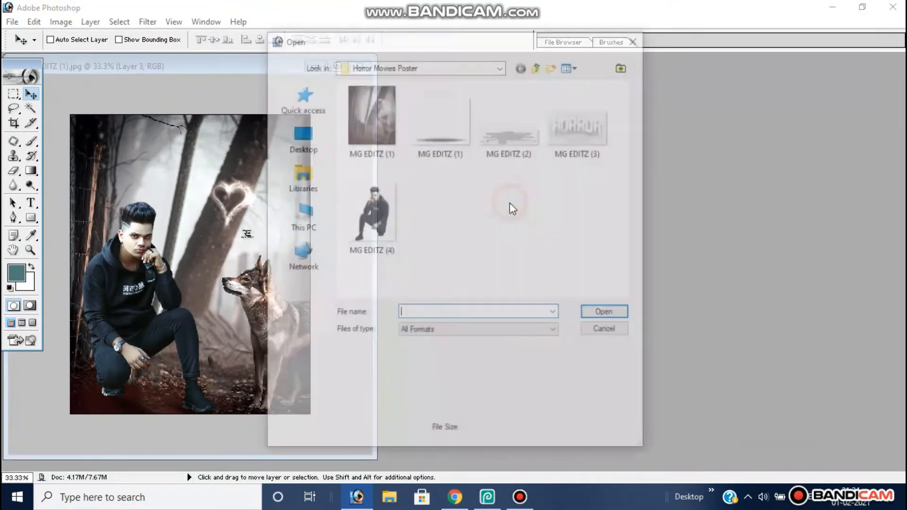
click(500, 130)
double_click(500, 129)
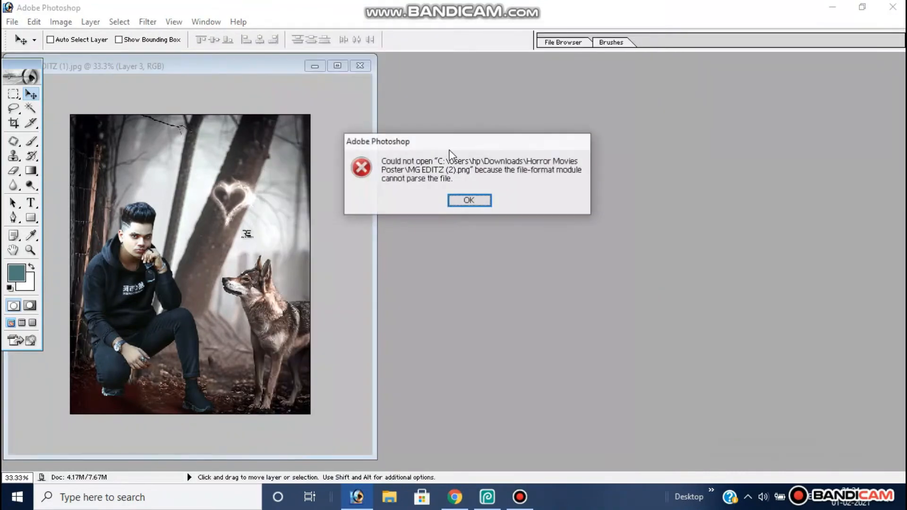
Try to open MG EDITZ (3) from the Horror Movies Poster folder
click(467, 199)
double_click(538, 201)
click(579, 125)
double_click(578, 124)
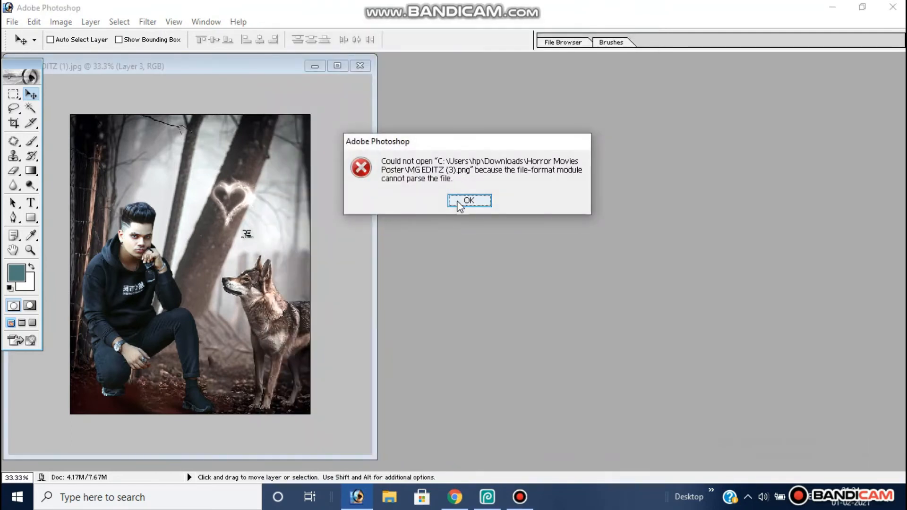
click(457, 202)
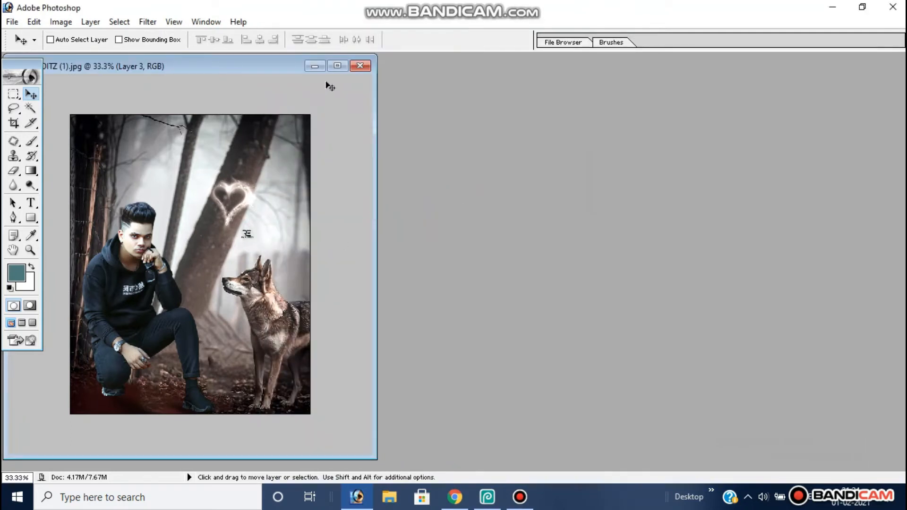
Maximize the forest image's window and save the composite as a new PSD file named 1
click(337, 67)
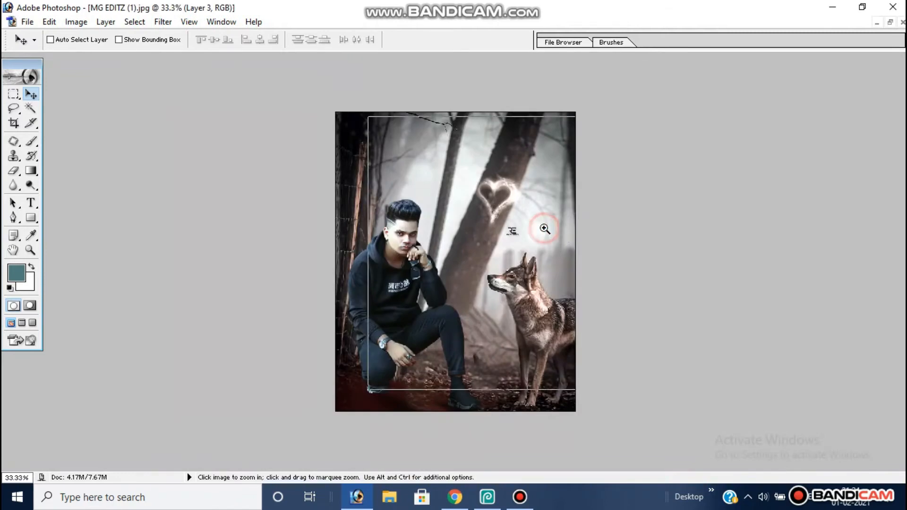
click(544, 228)
key(ctrl+shift+s)
text(1)
key(Return)
key(Return)
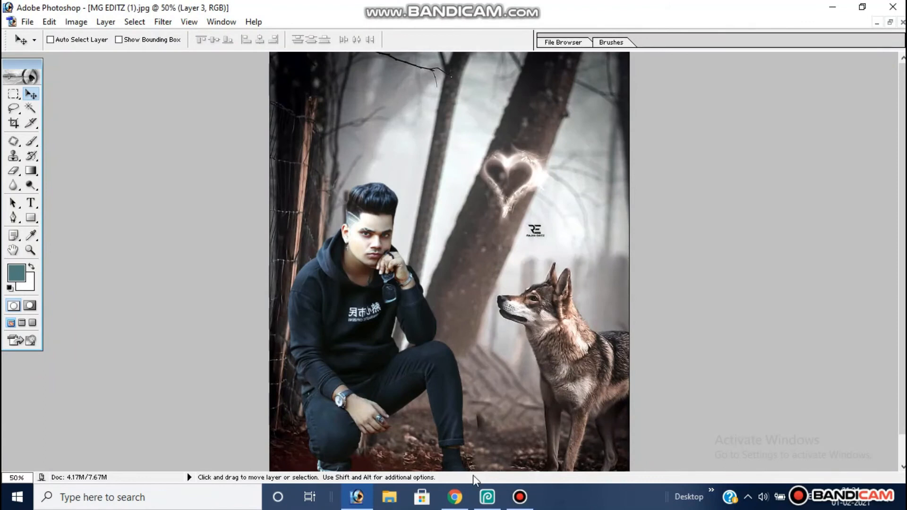
Switch to Photopea and open the saved file 1 from the Horror Movies Poster folder
click(487, 496)
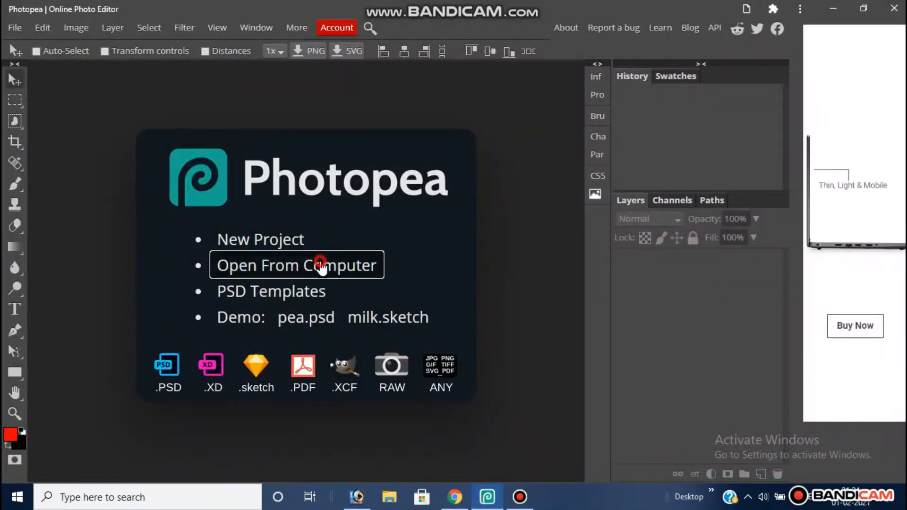
click(321, 267)
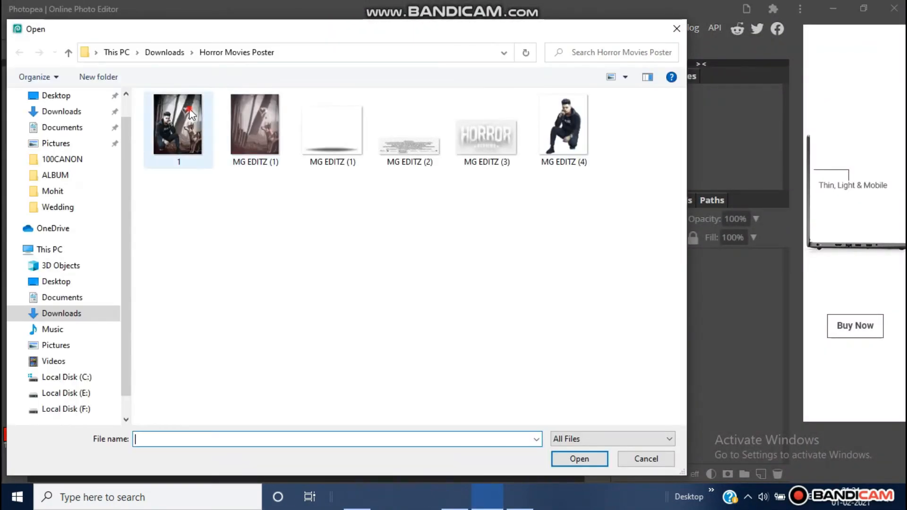
double_click(189, 110)
Add a Brightness/Contrast adjustment layer with brightness -23 and contrast 18
click(711, 474)
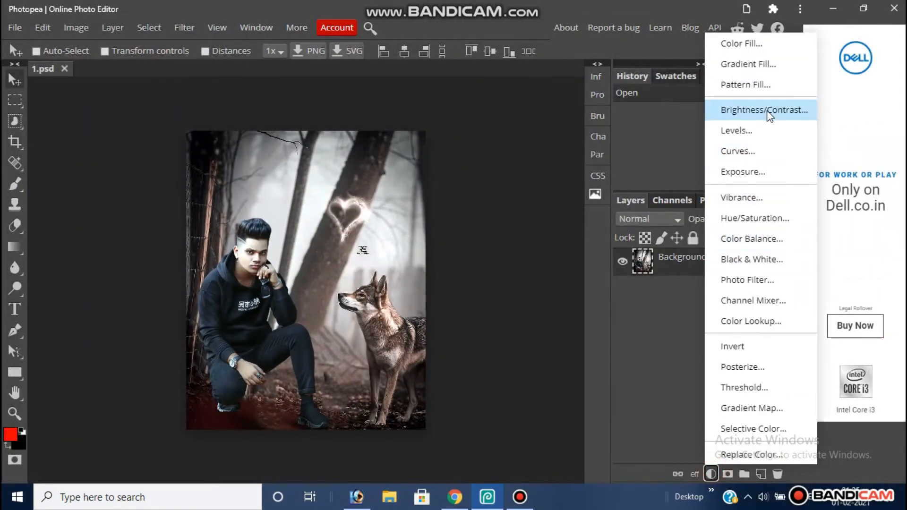
click(768, 115)
drag(472, 166, 467, 166)
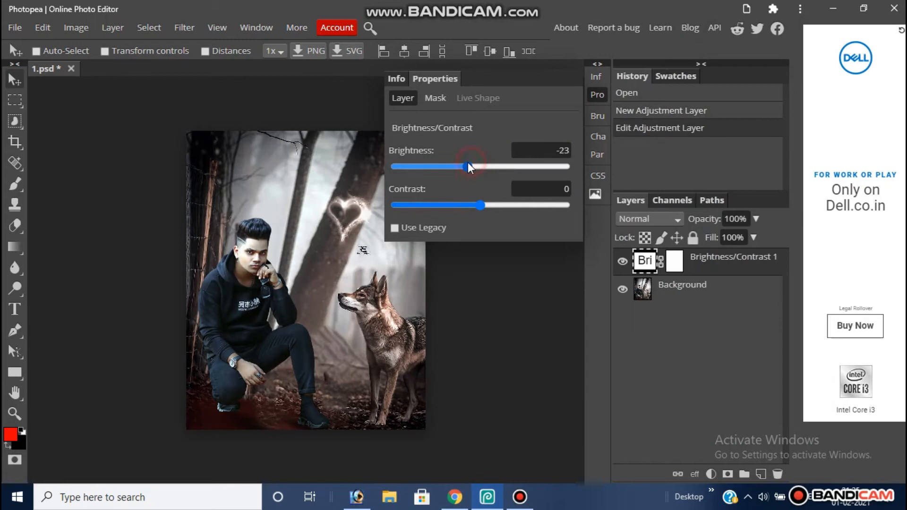
drag(479, 205, 496, 205)
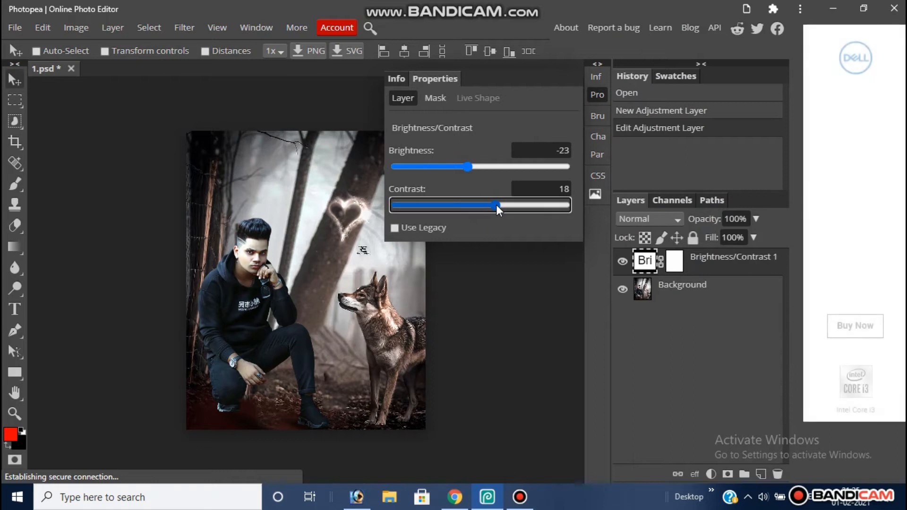
click(597, 94)
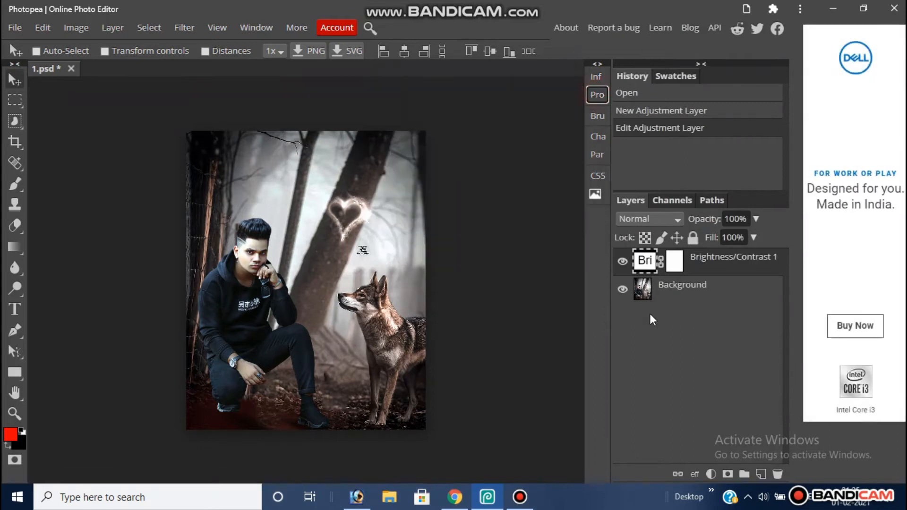
Add a Levels adjustment layer with RGB input levels 8 and 245 and output levels 0 and 246
click(712, 473)
click(754, 128)
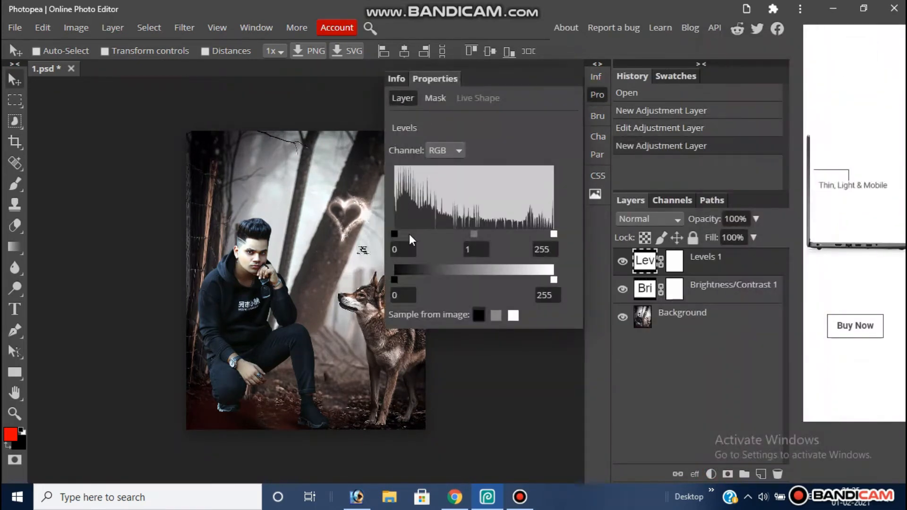
mouse_move(552, 233)
mouse_down()
mouse_move(536, 233)
mouse_move(569, 231)
mouse_move(468, 239)
mouse_move(548, 237)
mouse_up()
mouse_move(395, 232)
mouse_down()
mouse_move(409, 232)
mouse_move(402, 234)
mouse_up()
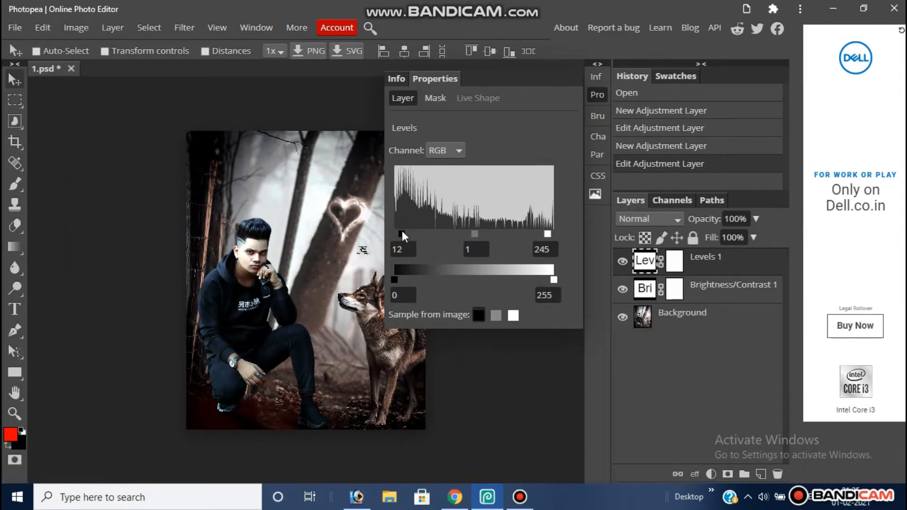
drag(405, 277, 393, 276)
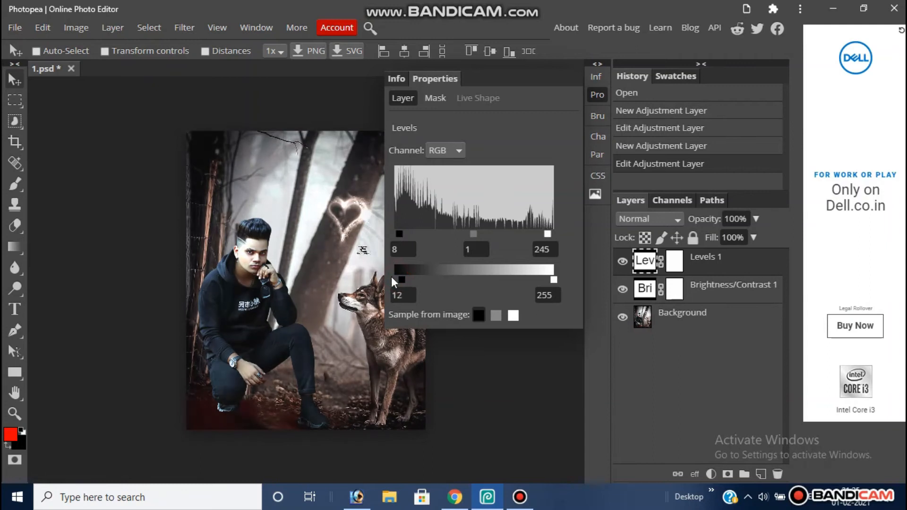
drag(553, 280, 548, 279)
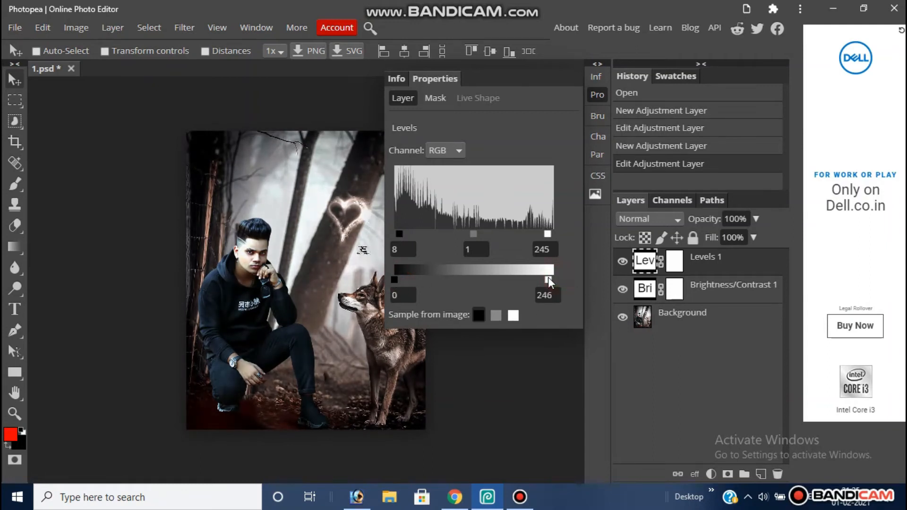
In the Levels adjustment's Blue channel, set input white to 236 and output black to 4, and lower the output white level
click(448, 151)
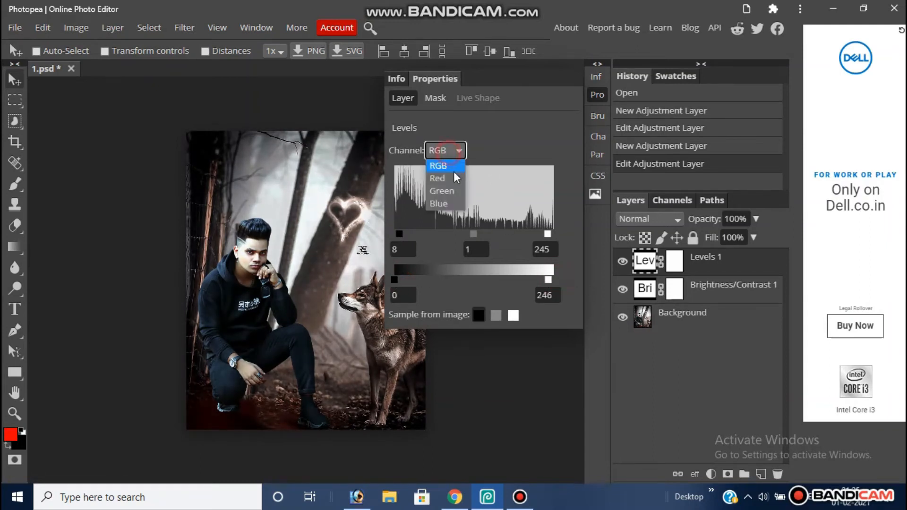
click(458, 204)
drag(553, 234, 542, 234)
drag(400, 233, 392, 234)
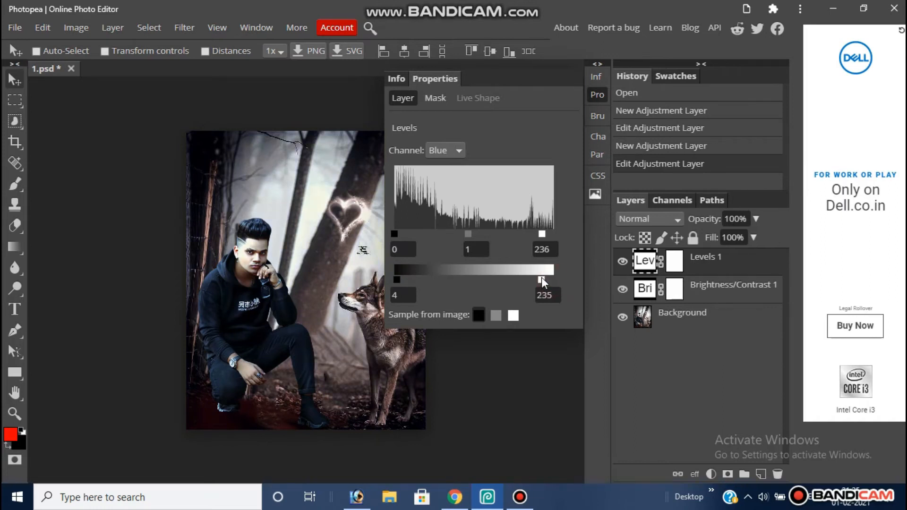
mouse_move(541, 278)
mouse_down()
mouse_move(552, 277)
mouse_move(546, 269)
mouse_up()
click(597, 95)
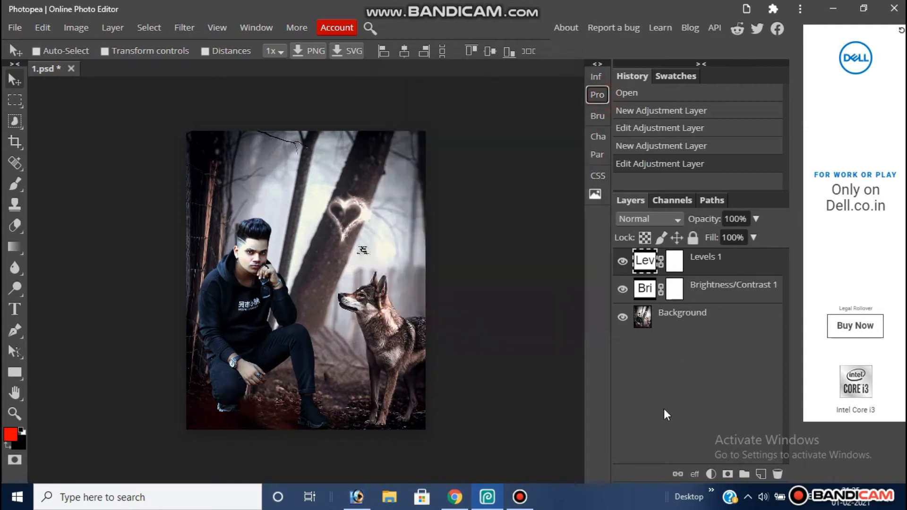
Add a Vibrance adjustment layer with vibrance -1 and saturation 30
scroll(390, 350, up, 2)
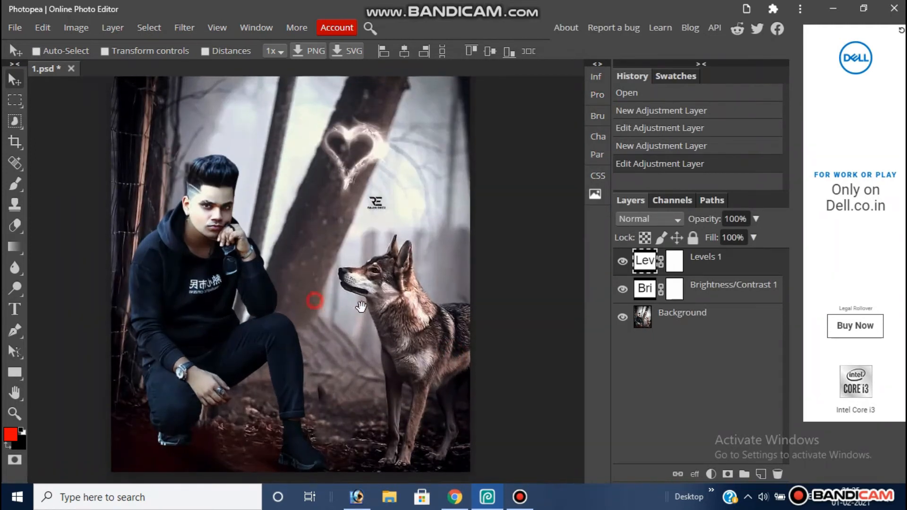
drag(313, 299, 366, 309)
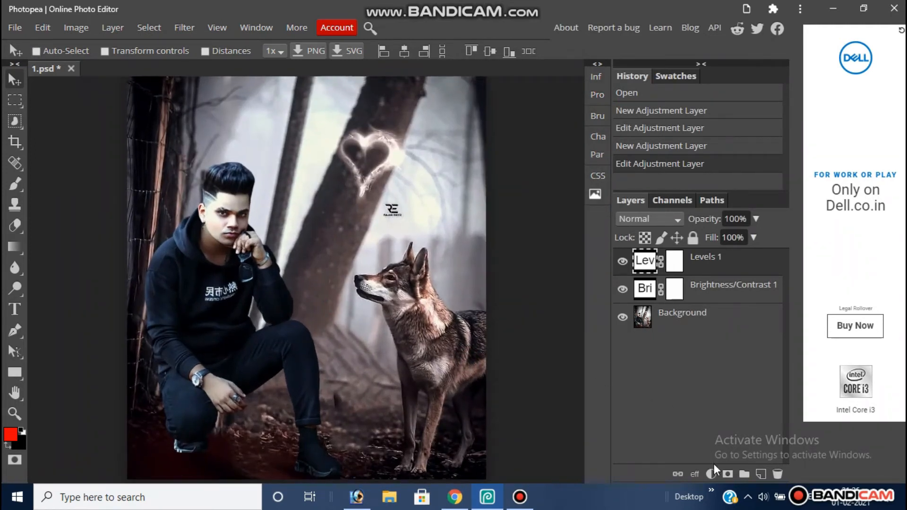
click(711, 474)
click(710, 201)
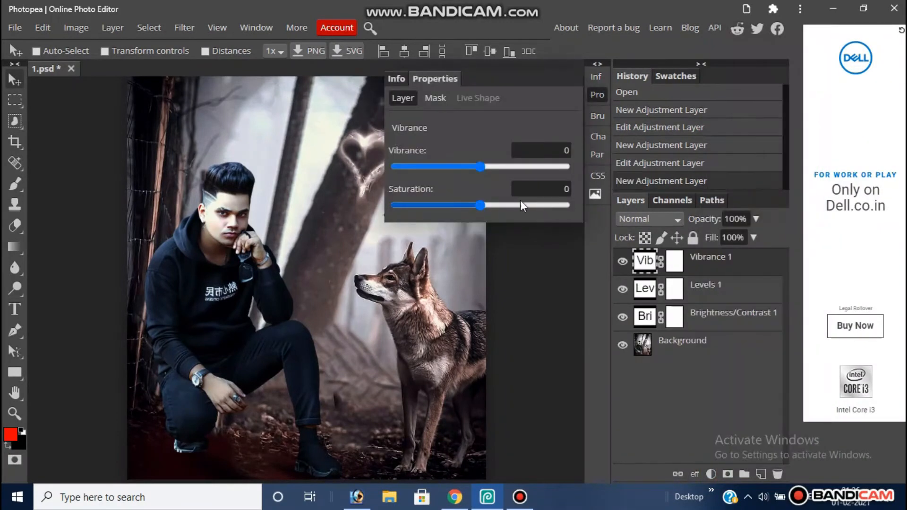
mouse_move(475, 169)
mouse_down()
mouse_move(504, 167)
mouse_move(441, 166)
mouse_move(479, 166)
mouse_up()
mouse_move(480, 205)
mouse_down()
mouse_move(463, 203)
mouse_move(543, 194)
mouse_move(495, 200)
mouse_up()
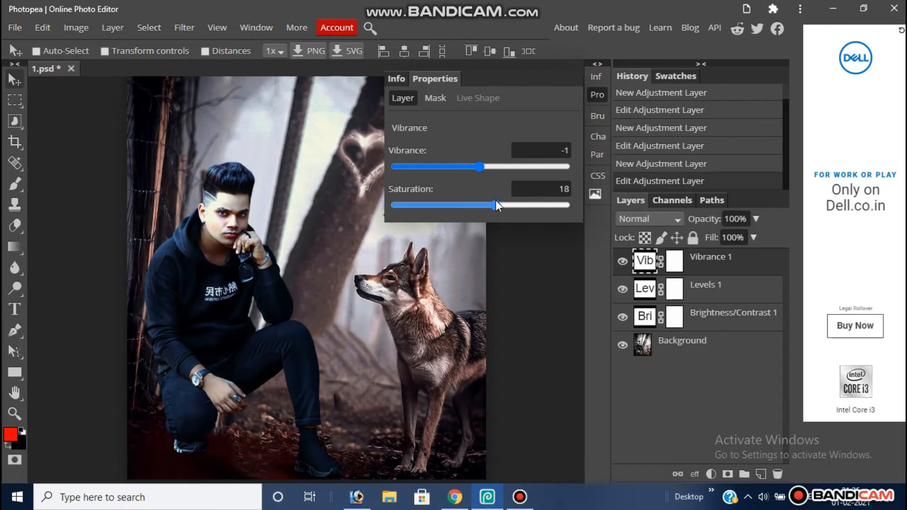
drag(495, 199, 506, 202)
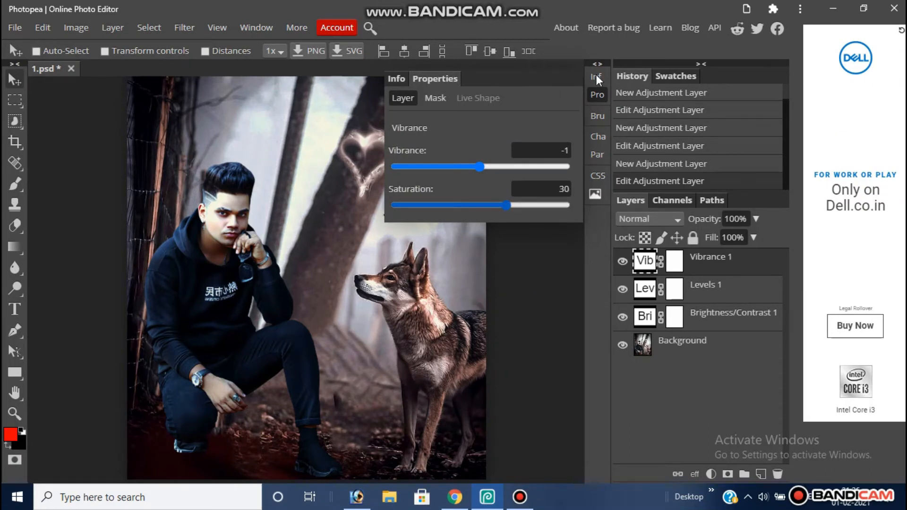
click(597, 94)
Add a Curves adjustment layer with a midpoint on the RGB curve and a slightly raised upper point on the Blue curve
click(710, 474)
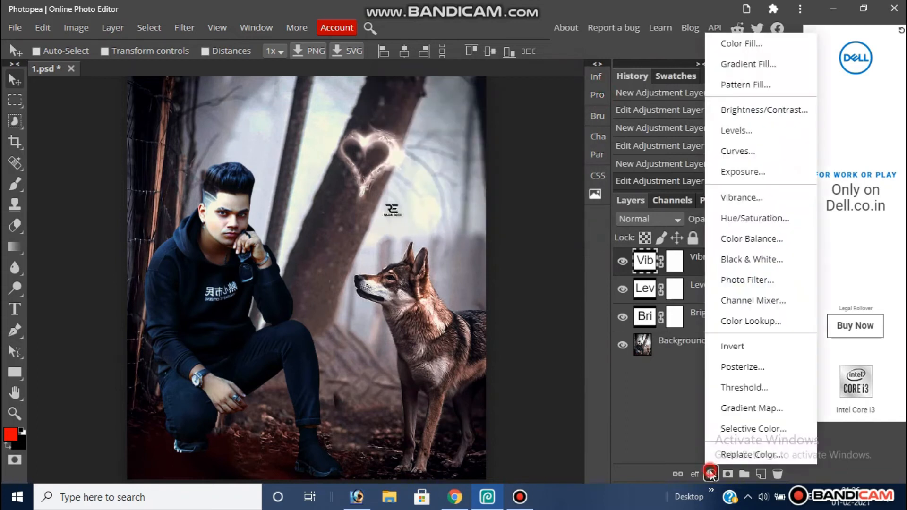
click(766, 152)
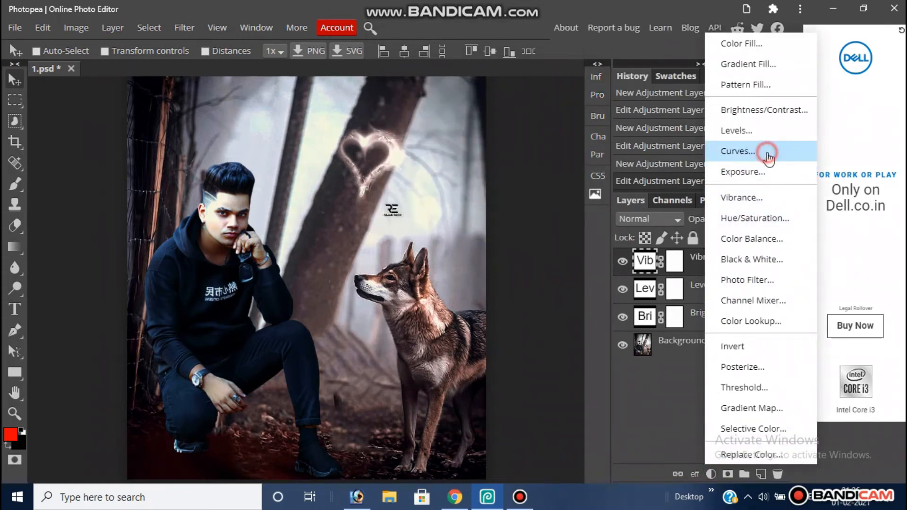
click(474, 240)
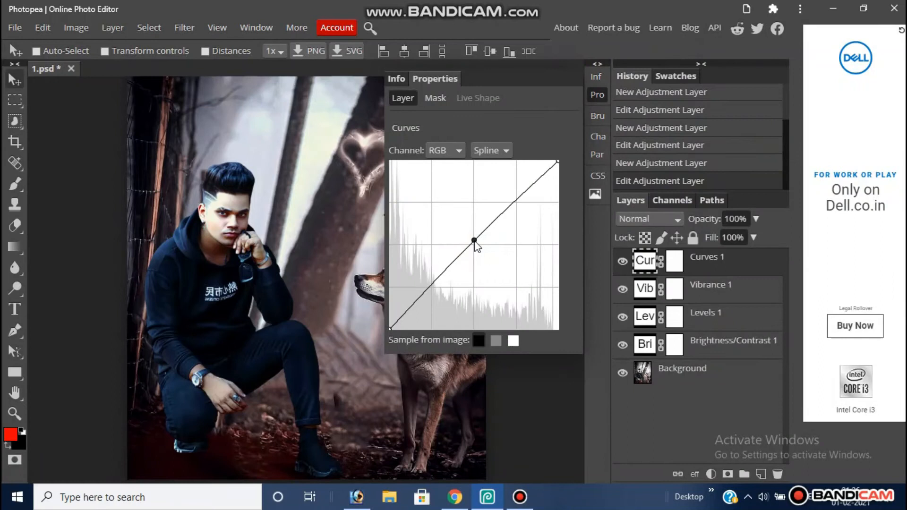
click(452, 149)
click(459, 207)
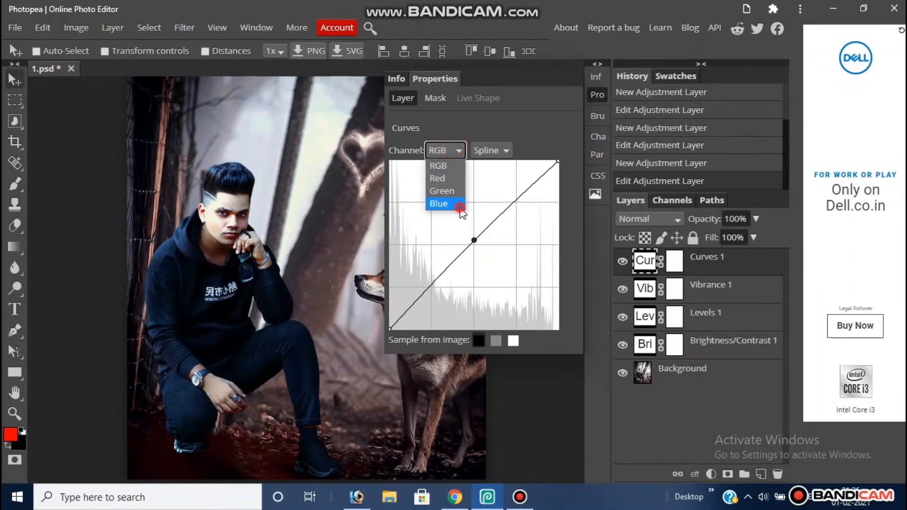
drag(492, 229, 507, 210)
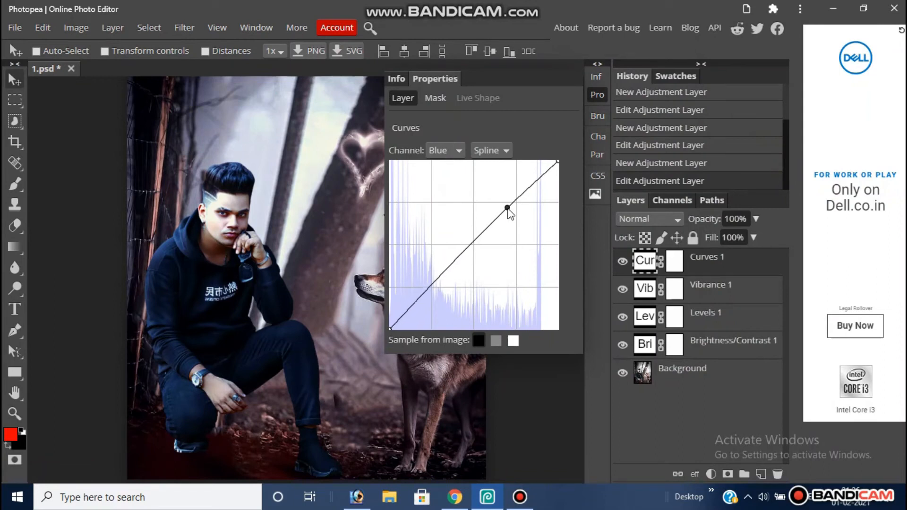
click(596, 96)
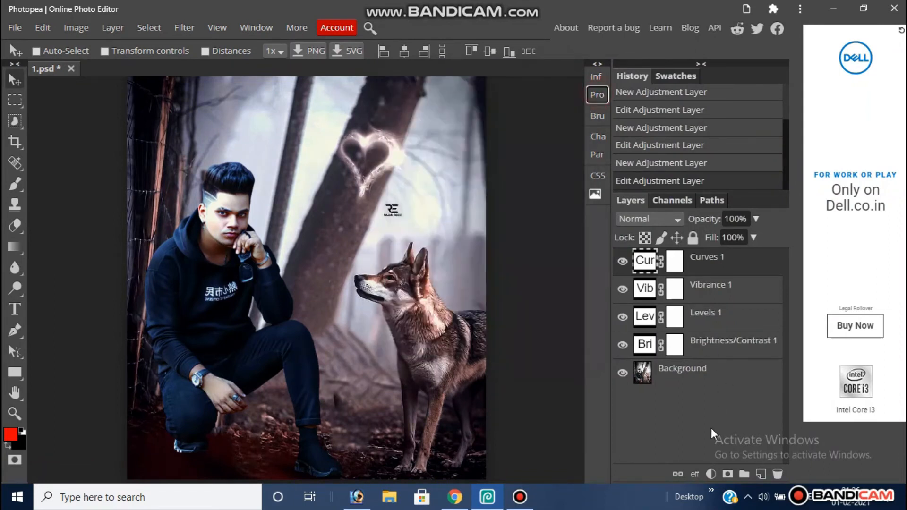
Add a Hue/Saturation adjustment layer and set the Yellow range to hue -4 and saturation 13
click(710, 472)
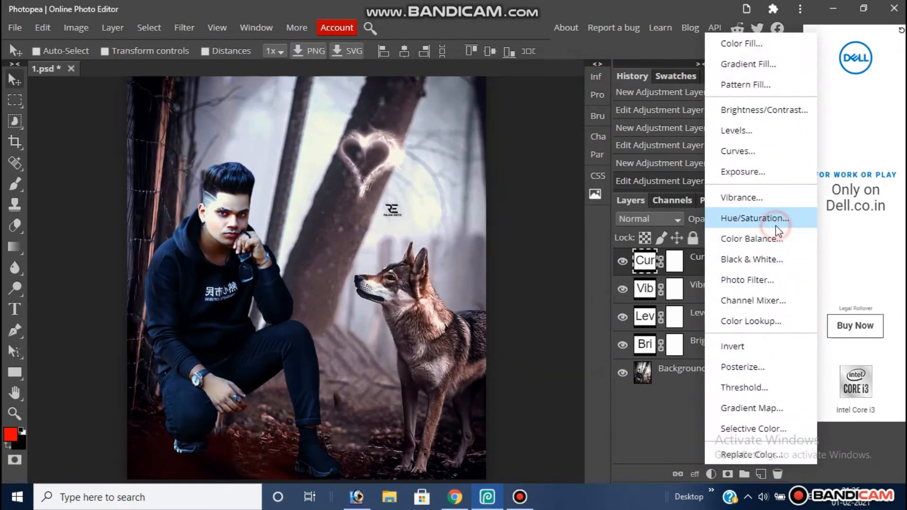
click(765, 215)
click(458, 151)
click(448, 204)
click(459, 152)
click(456, 192)
drag(456, 187, 479, 185)
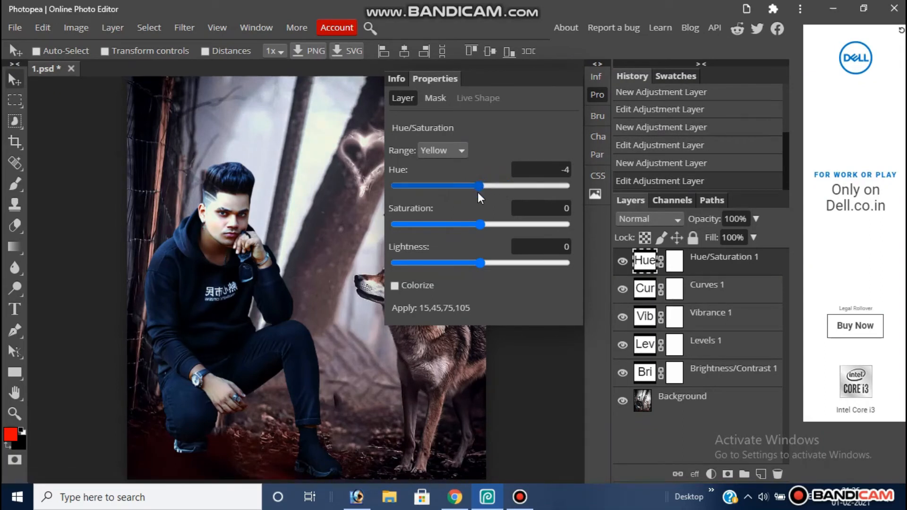
mouse_move(495, 225)
mouse_down()
mouse_move(471, 225)
mouse_move(492, 225)
mouse_up()
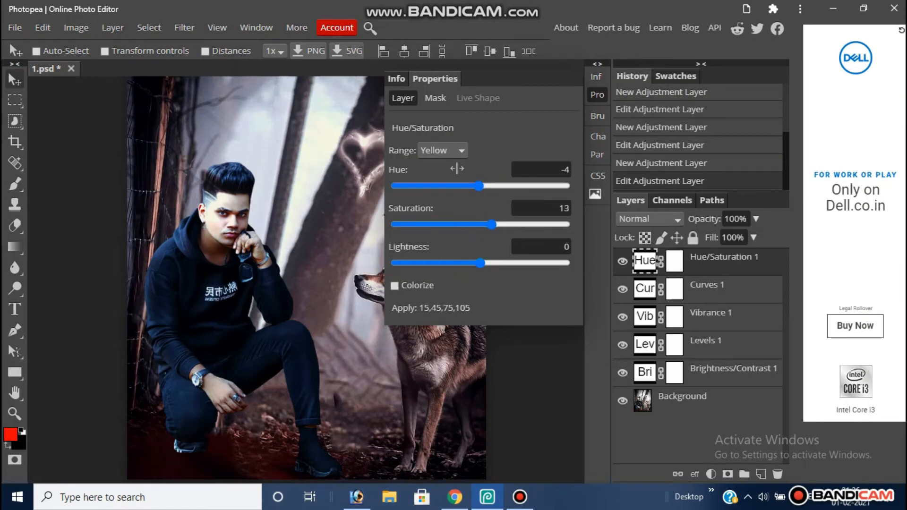
Set the Hue/Saturation adjustment's Red range to hue 2
click(452, 146)
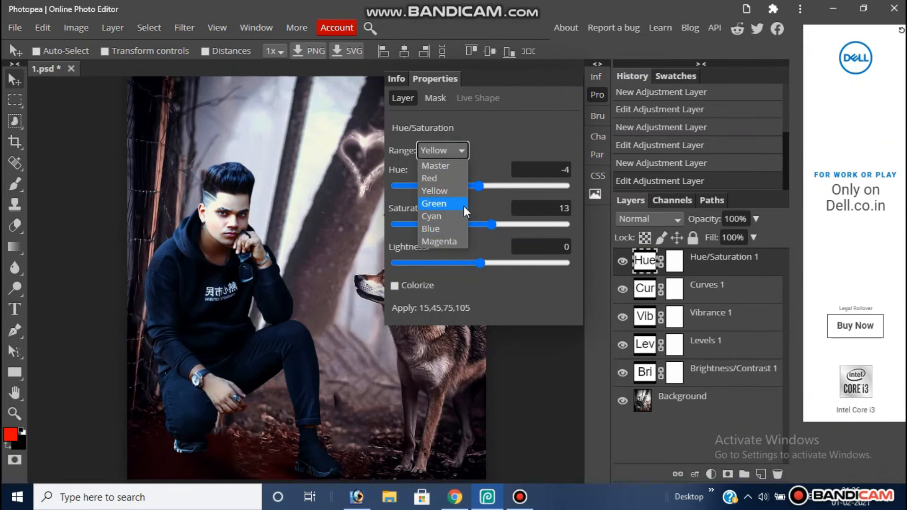
click(455, 178)
drag(471, 189, 488, 185)
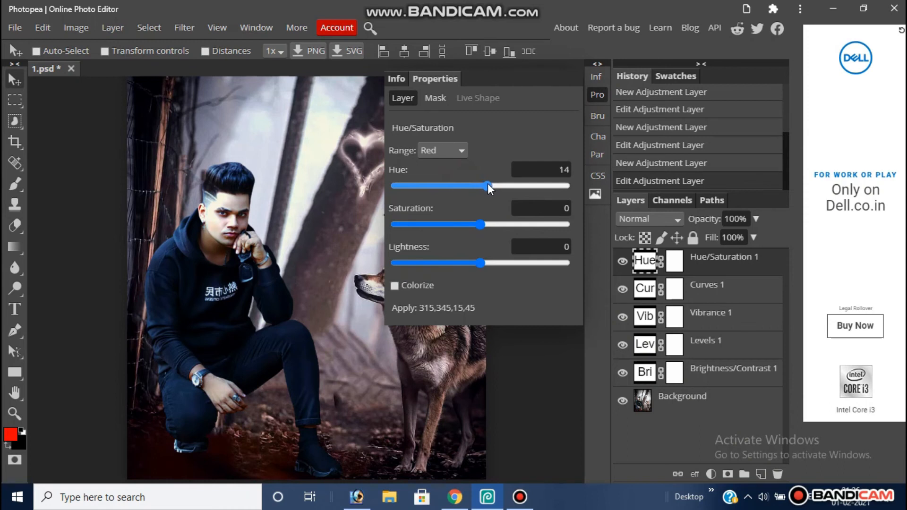
drag(489, 184, 481, 180)
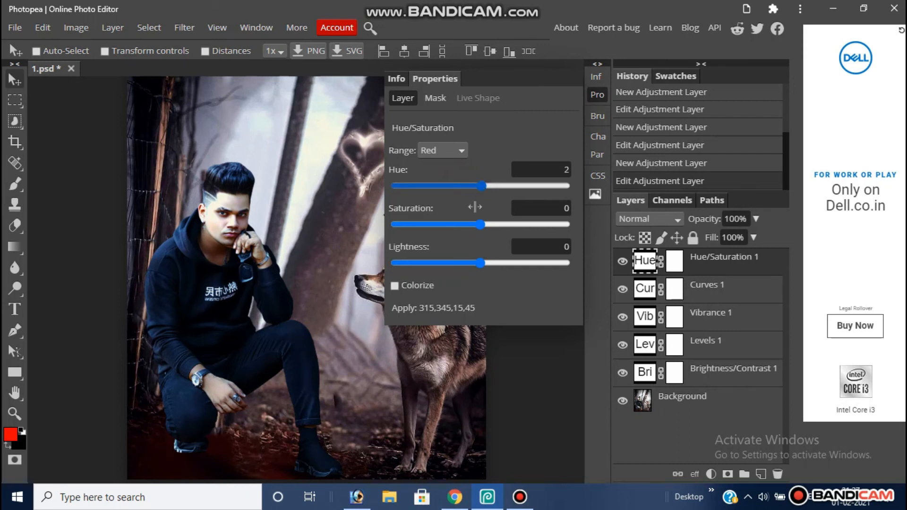
Set the Hue/Saturation adjustment's Cyan range to hue 32, saturation 2 and lightness -100
click(459, 151)
click(454, 213)
drag(480, 189, 482, 220)
drag(480, 262, 383, 250)
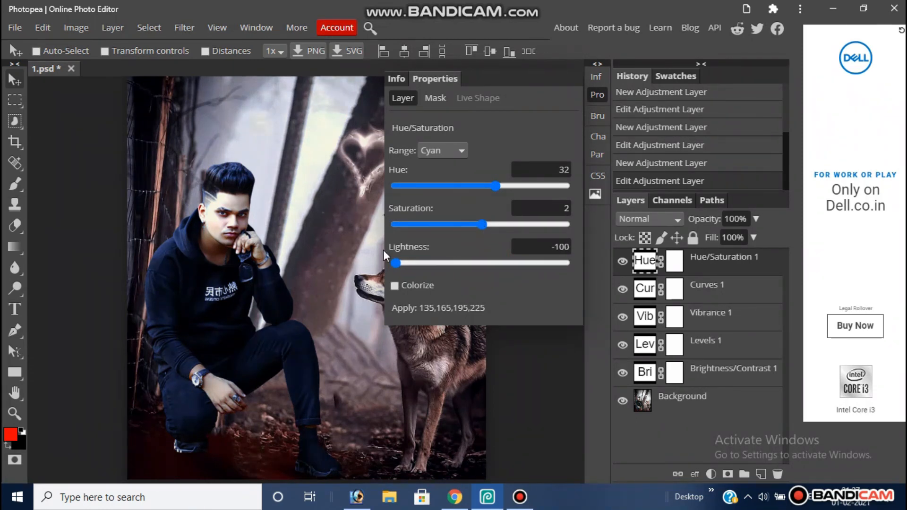
Add a second Brightness/Contrast adjustment layer above the Hue/Saturation layer and slightly raise its contrast
click(593, 92)
ctrl+alt+click(353, 202)
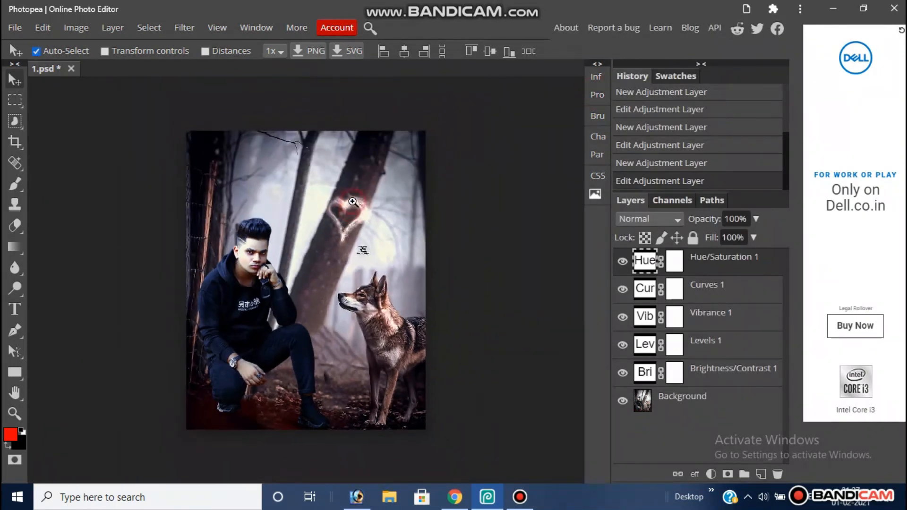
click(711, 473)
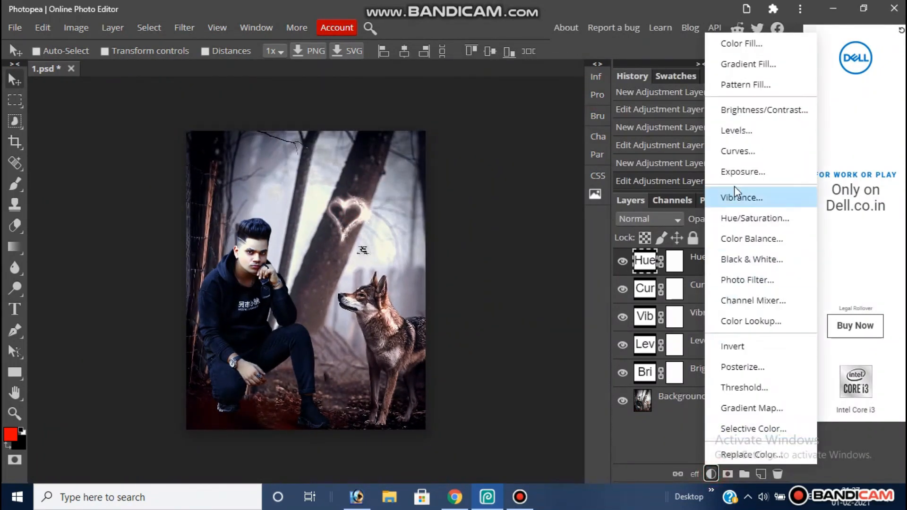
click(763, 110)
drag(488, 202, 495, 200)
click(598, 94)
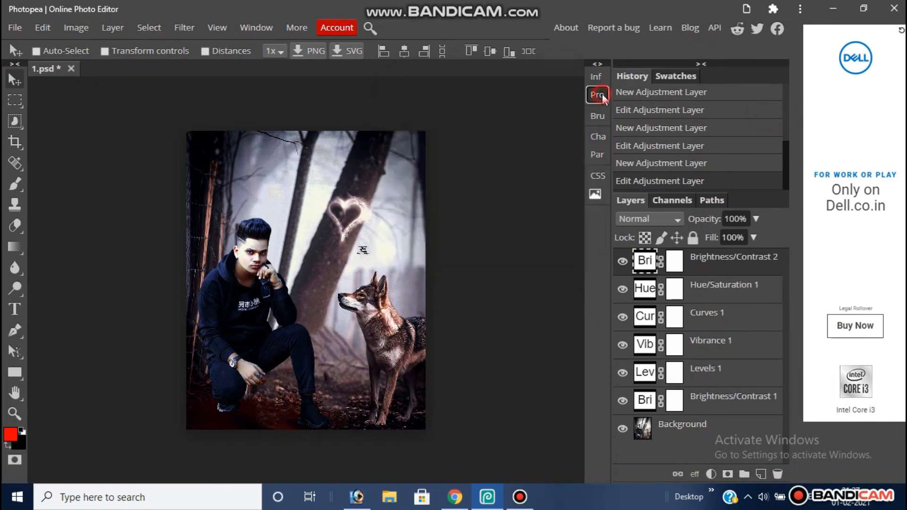
Export the graded poster as a JPG at 1080 × 1350 px with increased quality
click(37, 27)
mouse_move(14, 28)
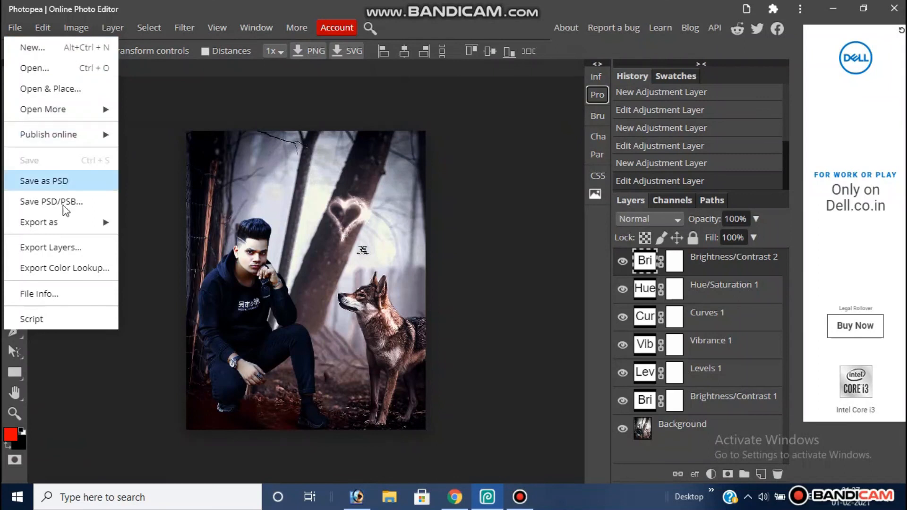
mouse_move(66, 227)
click(166, 242)
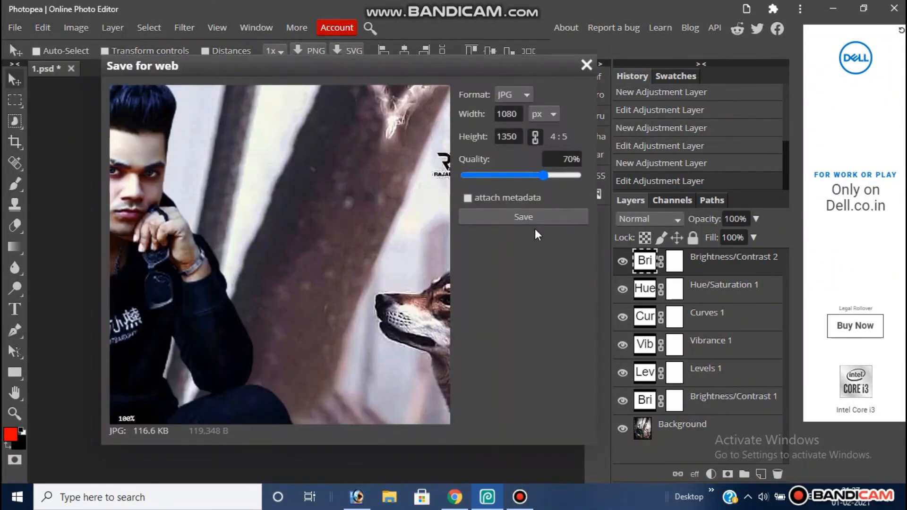
drag(550, 179, 573, 176)
click(555, 220)
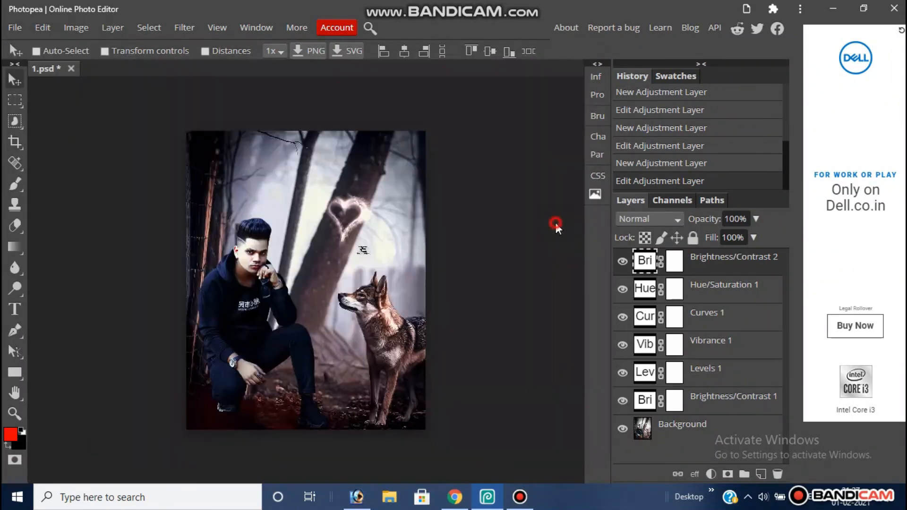